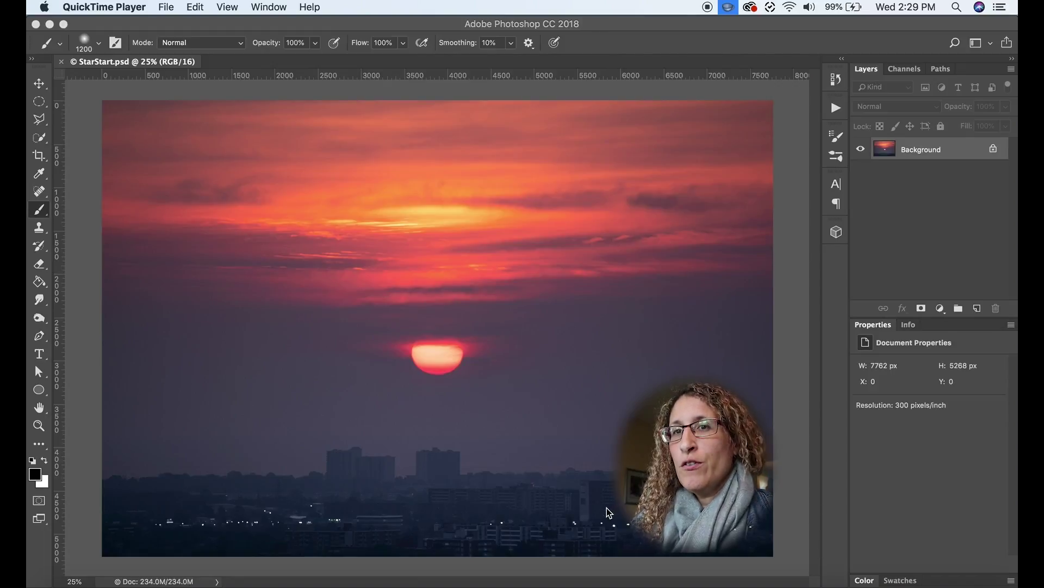
Step: Duplicate the Background layer so a Background copy sits above it
{"action": "left_click", "coordinate": [931, 156]}
{"action": "left_click_drag", "start_coordinate": [932, 155], "coordinate": [979, 317]}
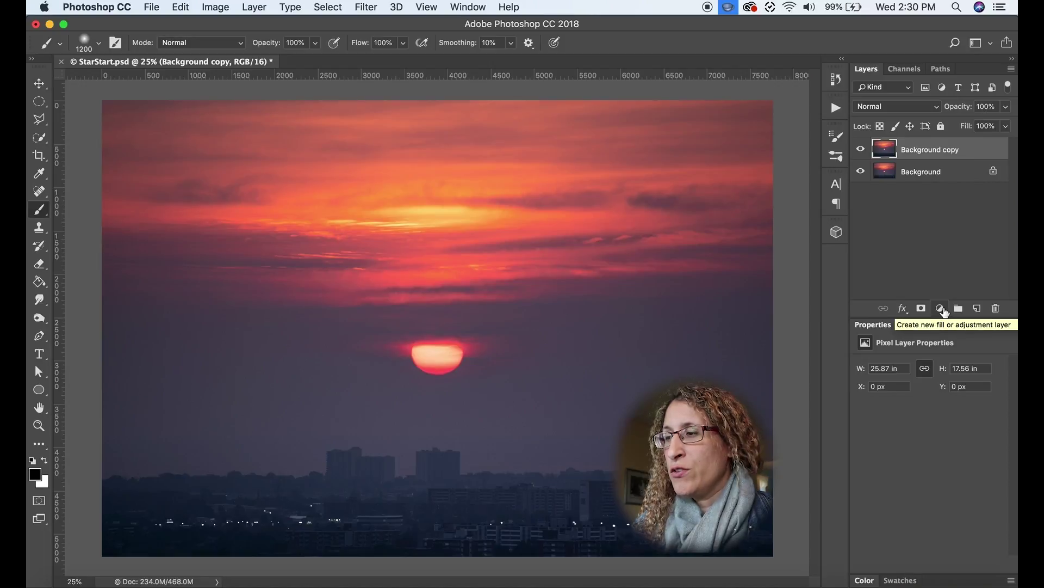
Step: Add a Levels adjustment layer with the black input level raised to 225
{"action": "left_click", "coordinate": [940, 308]}
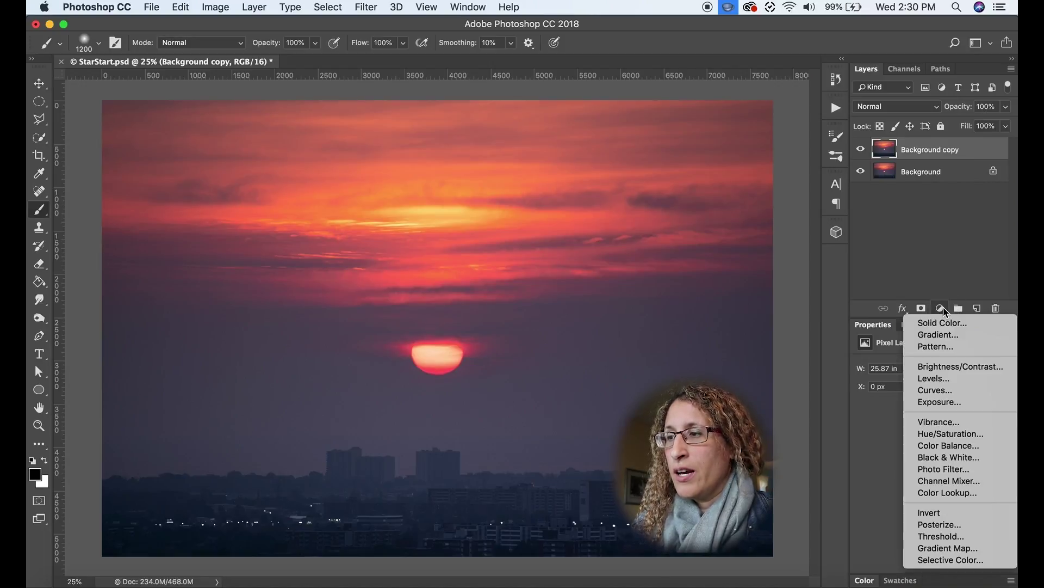
{"action": "left_click", "coordinate": [945, 381]}
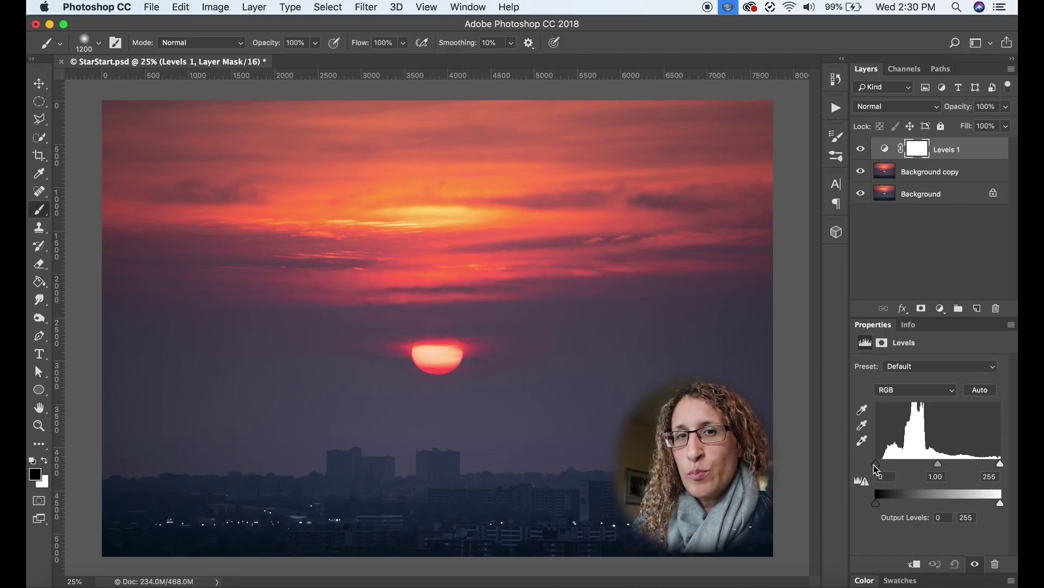
{"action": "left_click_drag", "start_coordinate": [876, 466], "coordinate": [986, 468]}
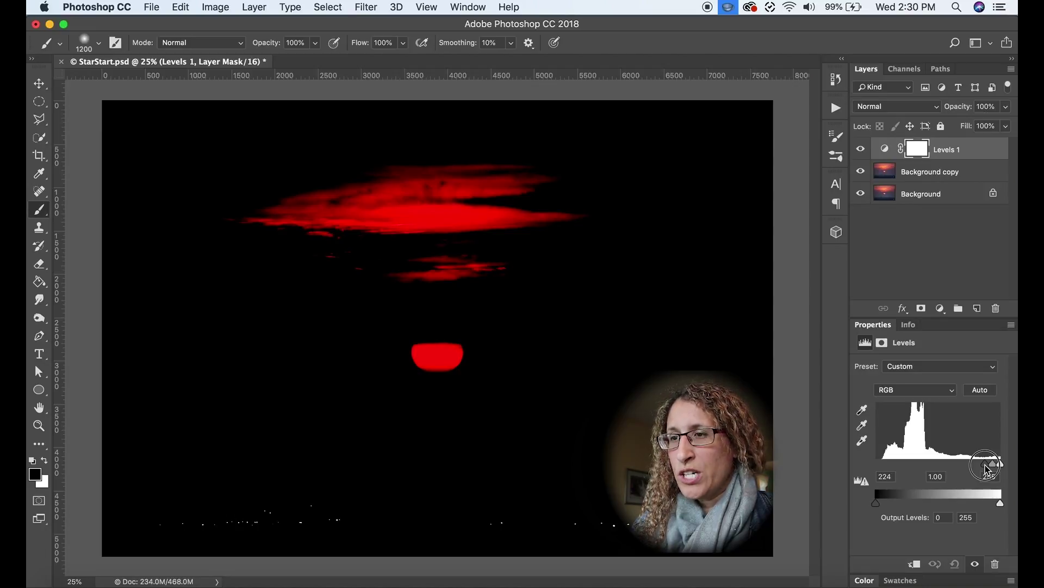
{"action": "left_click_drag", "start_coordinate": [985, 467], "coordinate": [987, 470]}
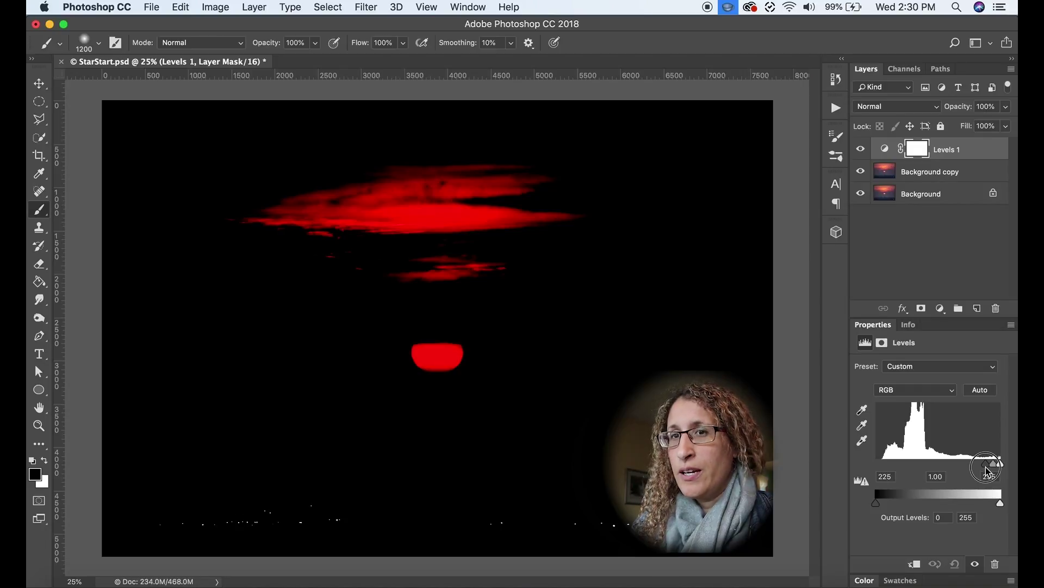
{"action": "left_click_drag", "start_coordinate": [986, 470], "coordinate": [987, 471]}
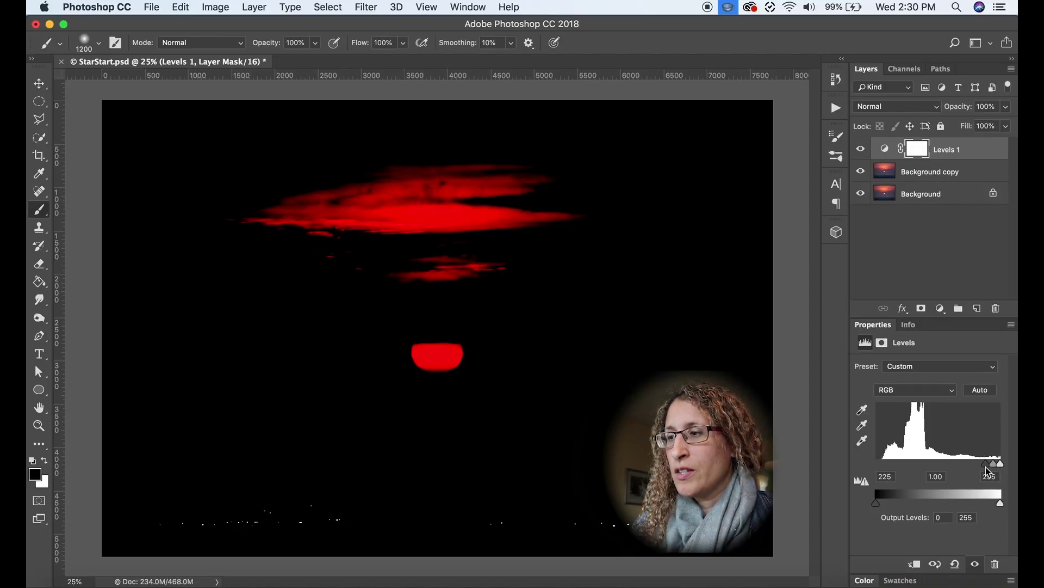
Step: Add a new layer and paint black over the red cloud and sun
{"action": "left_click", "coordinate": [978, 309]}
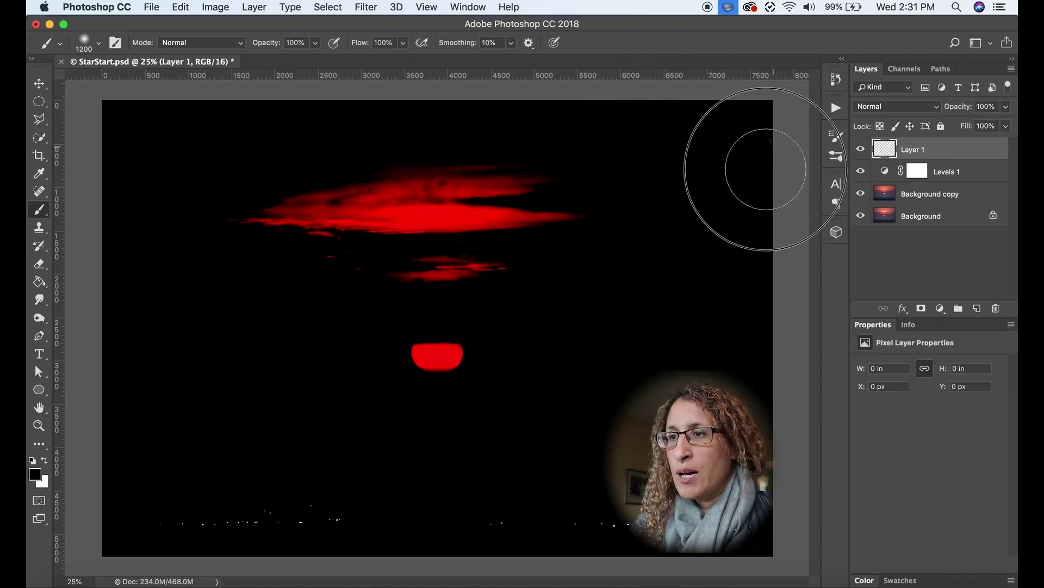
{"action": "mouse_move", "coordinate": [766, 169]}
{"action": "left_mouse_down"}
{"action": "mouse_move", "coordinate": [688, 180]}
{"action": "mouse_move", "coordinate": [147, 170]}
{"action": "mouse_move", "coordinate": [79, 196]}
{"action": "mouse_move", "coordinate": [167, 211]}
{"action": "mouse_move", "coordinate": [298, 203]}
{"action": "mouse_move", "coordinate": [737, 220]}
{"action": "mouse_move", "coordinate": [775, 266]}
{"action": "mouse_move", "coordinate": [615, 274]}
{"action": "mouse_move", "coordinate": [351, 248]}
{"action": "mouse_move", "coordinate": [207, 250]}
{"action": "mouse_move", "coordinate": [125, 257]}
{"action": "mouse_move", "coordinate": [120, 299]}
{"action": "mouse_move", "coordinate": [742, 300]}
{"action": "mouse_move", "coordinate": [763, 326]}
{"action": "mouse_move", "coordinate": [674, 347]}
{"action": "mouse_move", "coordinate": [388, 357]}
{"action": "mouse_move", "coordinate": [349, 356]}
{"action": "mouse_move", "coordinate": [442, 348]}
{"action": "mouse_move", "coordinate": [251, 332]}
{"action": "mouse_move", "coordinate": [88, 337]}
{"action": "mouse_move", "coordinate": [152, 377]}
{"action": "mouse_move", "coordinate": [381, 370]}
{"action": "mouse_move", "coordinate": [753, 390]}
{"action": "mouse_move", "coordinate": [737, 347]}
{"action": "mouse_move", "coordinate": [173, 357]}
{"action": "mouse_move", "coordinate": [126, 318]}
{"action": "mouse_move", "coordinate": [615, 332]}
{"action": "mouse_move", "coordinate": [688, 269]}
{"action": "mouse_move", "coordinate": [166, 245]}
{"action": "mouse_move", "coordinate": [447, 278]}
{"action": "mouse_move", "coordinate": [111, 207]}
{"action": "mouse_move", "coordinate": [142, 123]}
{"action": "mouse_move", "coordinate": [773, 136]}
{"action": "mouse_move", "coordinate": [750, 162]}
{"action": "mouse_move", "coordinate": [563, 274]}
{"action": "mouse_move", "coordinate": [353, 292]}
{"action": "mouse_move", "coordinate": [352, 395]}
{"action": "mouse_move", "coordinate": [653, 395]}
{"action": "mouse_move", "coordinate": [648, 354]}
{"action": "left_mouse_up"}
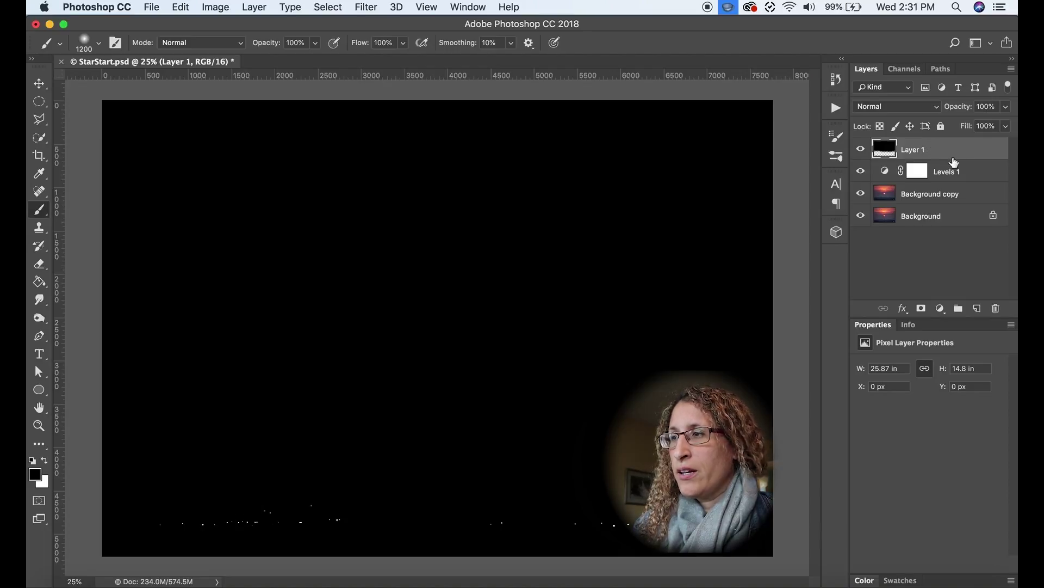
Step: Merge Background copy, Levels 1 and Layer 1 into a single Layer 1
{"action": "left_click", "coordinate": [947, 199]}
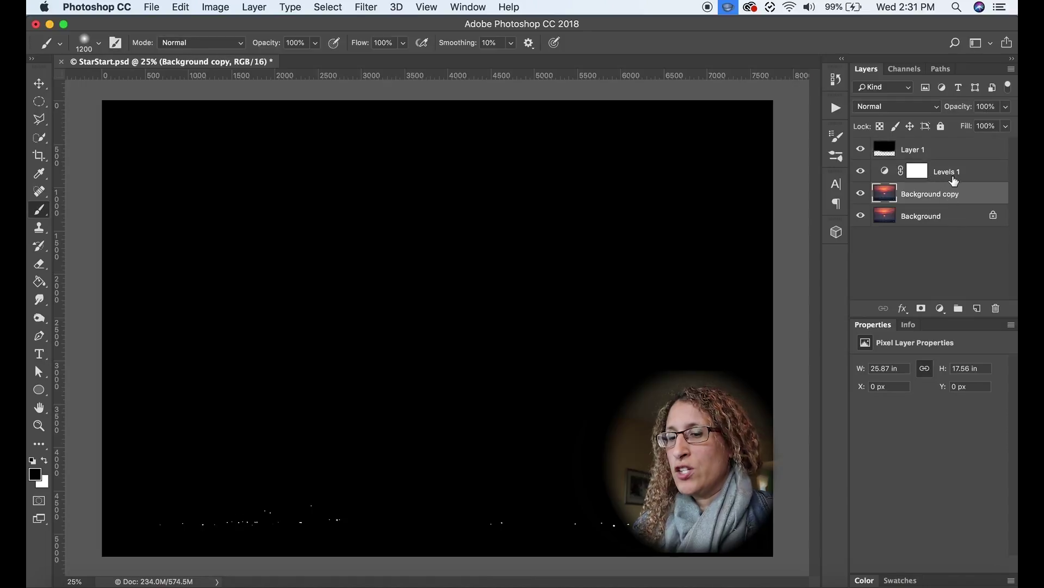
{"action": "left_click", "coordinate": [959, 167], "text": "shift"}
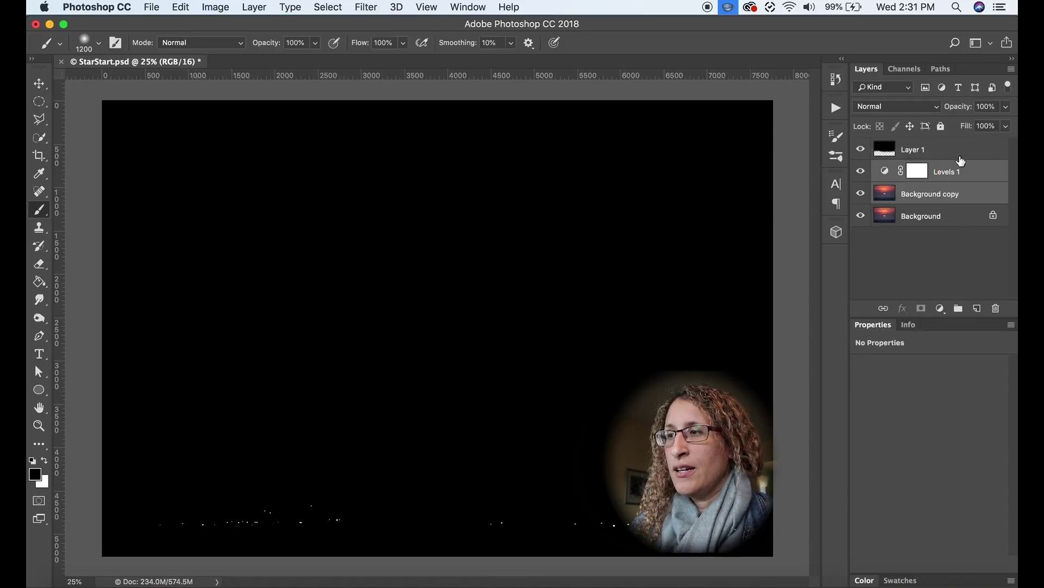
{"action": "left_click", "coordinate": [959, 157], "text": "shift"}
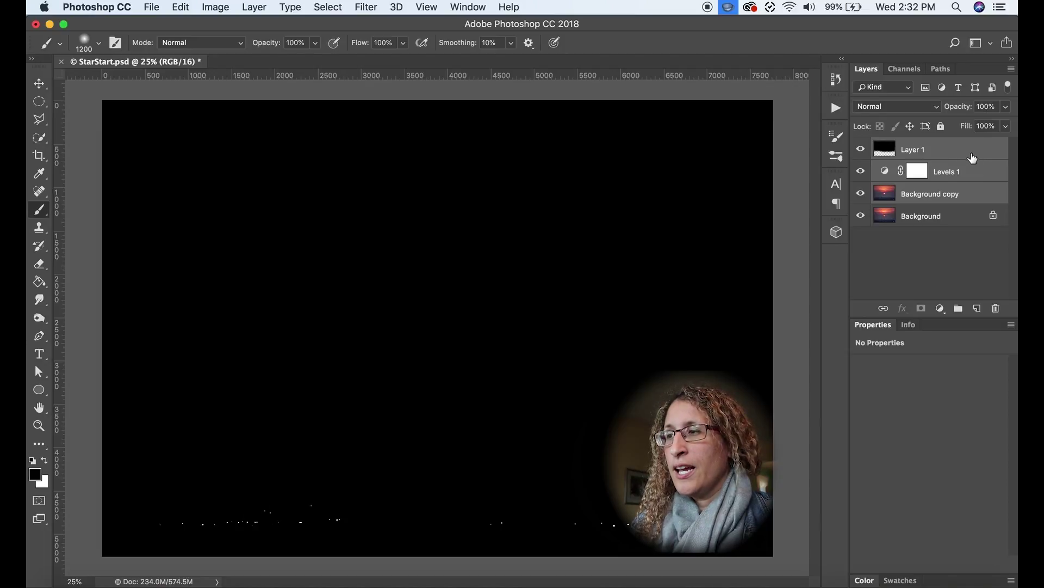
{"action": "right_click", "coordinate": [940, 147]}
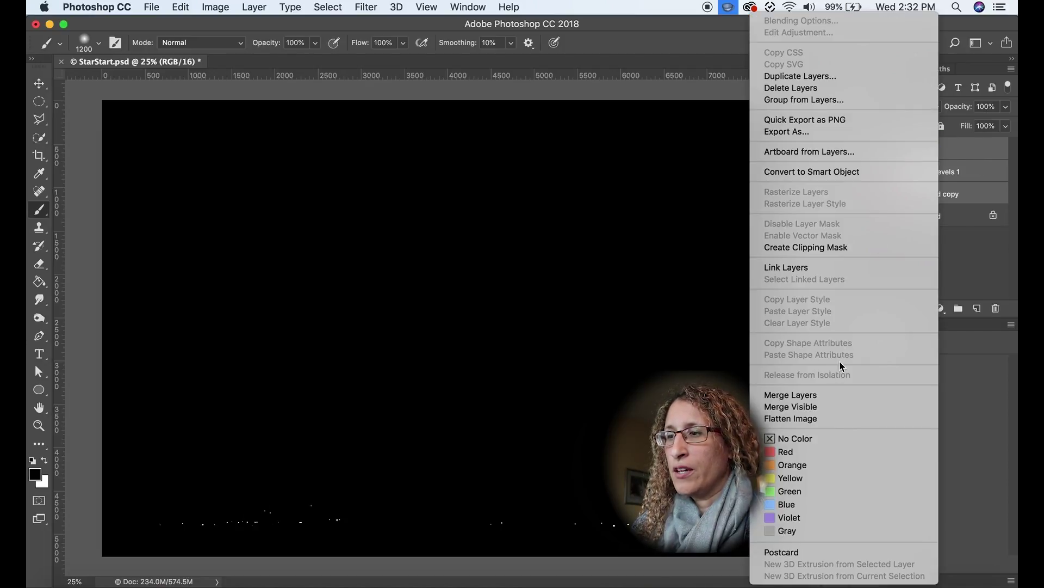
{"action": "left_click", "coordinate": [811, 396]}
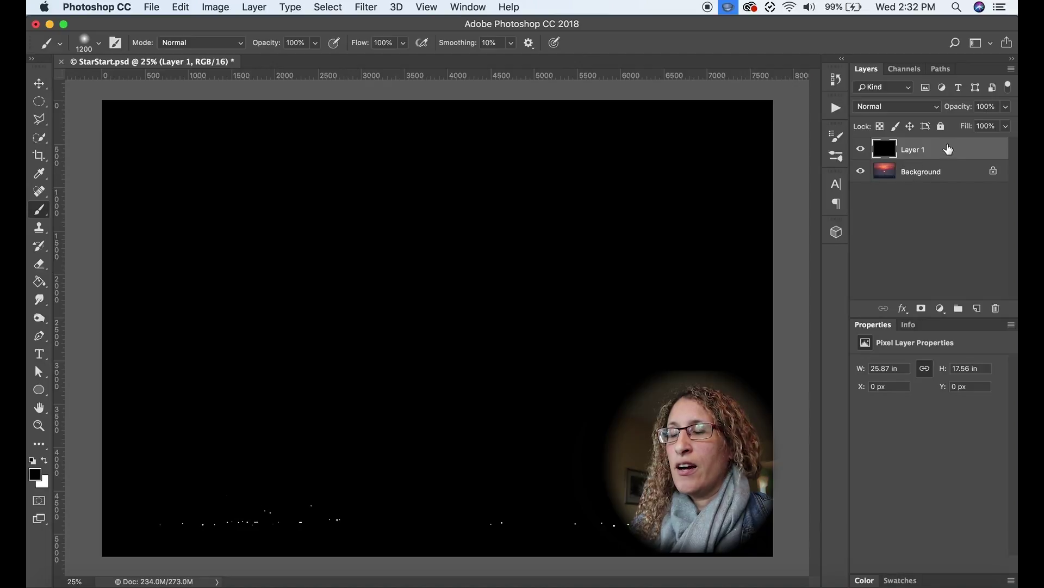
Step: Change Layer 1's blend mode to Screen
{"action": "left_click", "coordinate": [938, 108]}
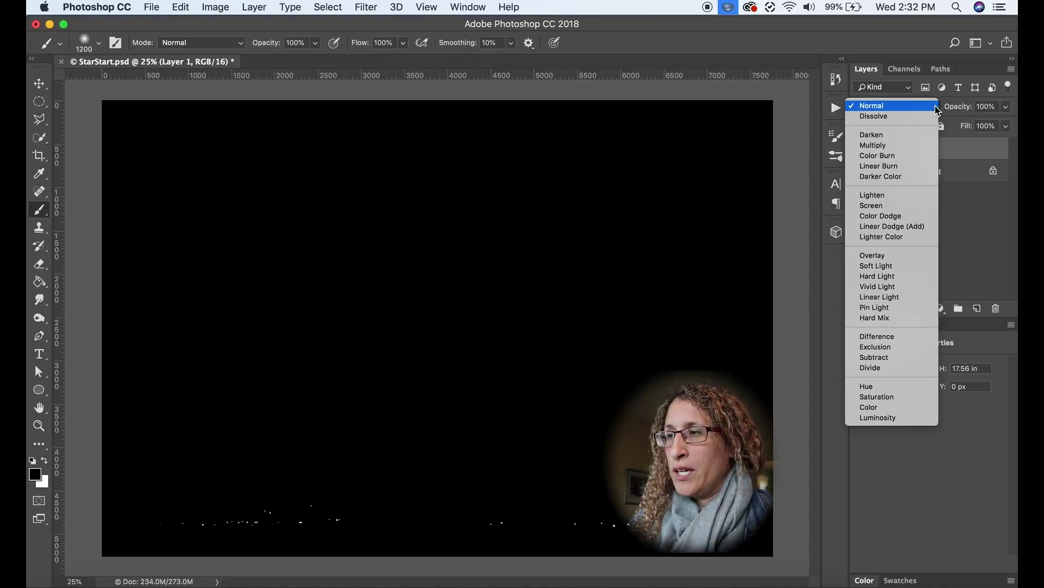
{"action": "left_click", "coordinate": [935, 109]}
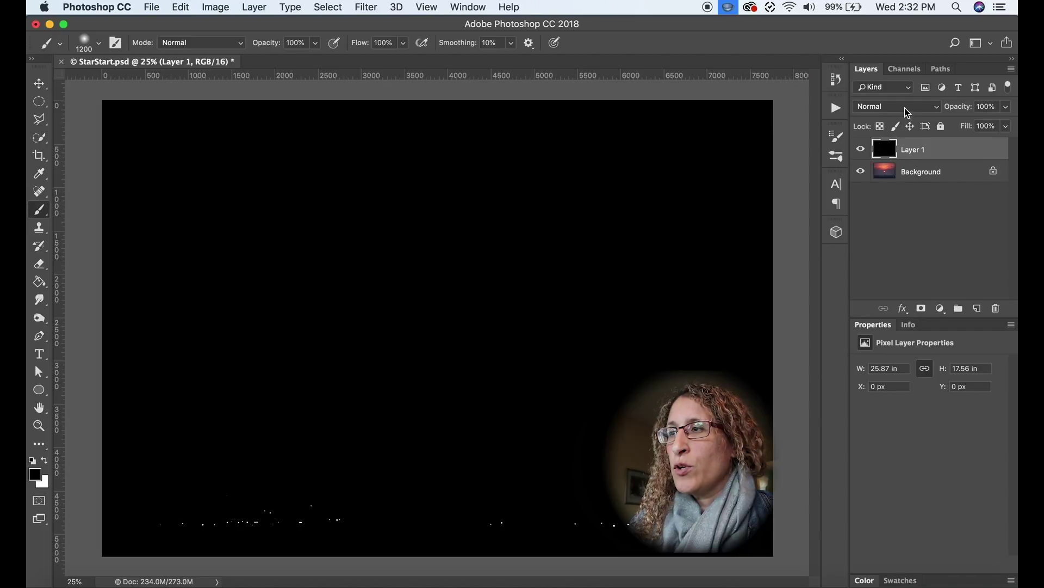
{"action": "left_click", "coordinate": [933, 111]}
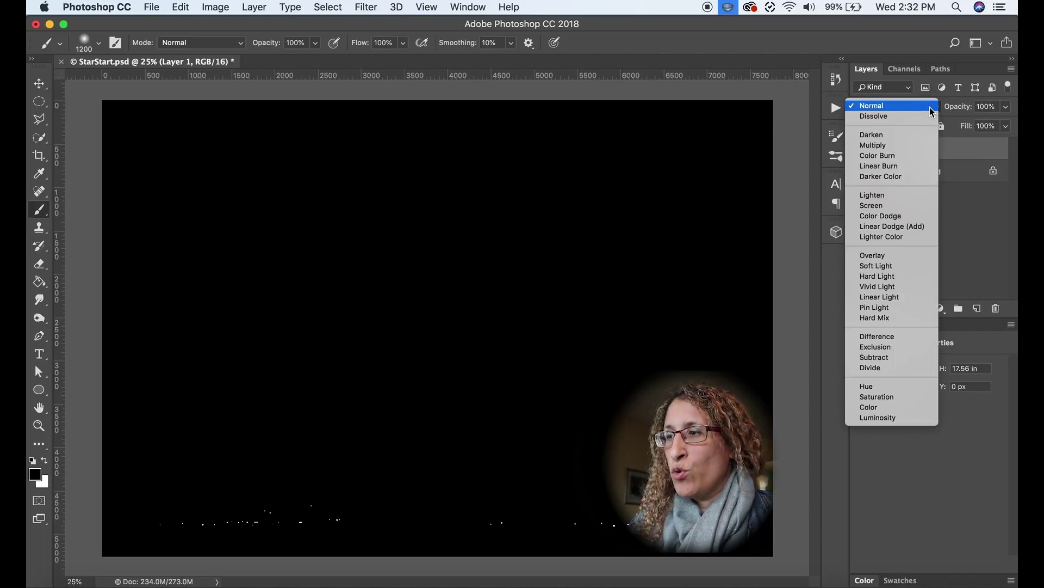
{"action": "left_click", "coordinate": [873, 206]}
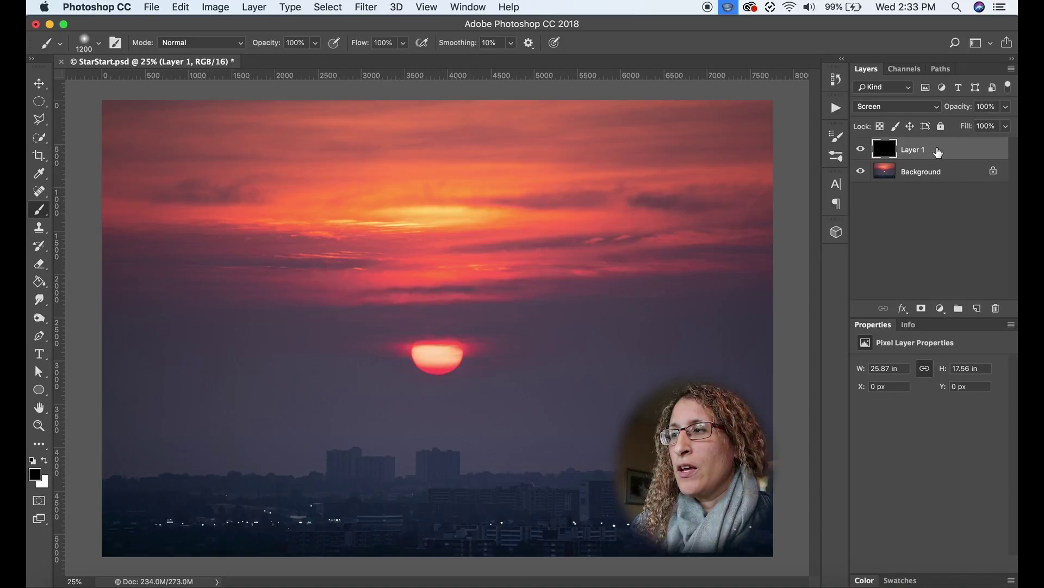
Step: Duplicate Layer 1 and rename the original layer 'Star 45 degrees'
{"action": "left_click_drag", "start_coordinate": [942, 152], "coordinate": [977, 309]}
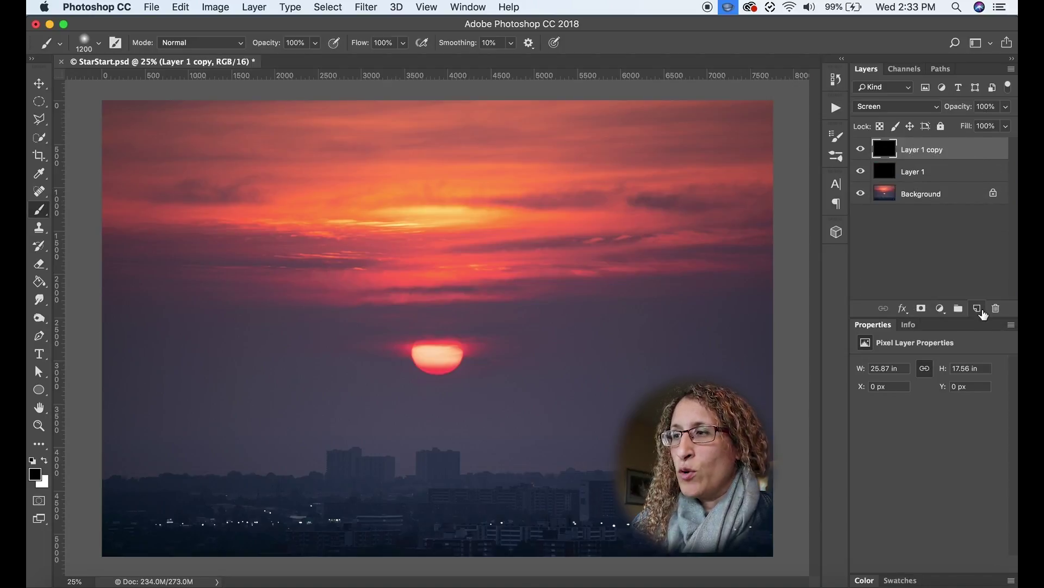
{"action": "double_click", "coordinate": [913, 174]}
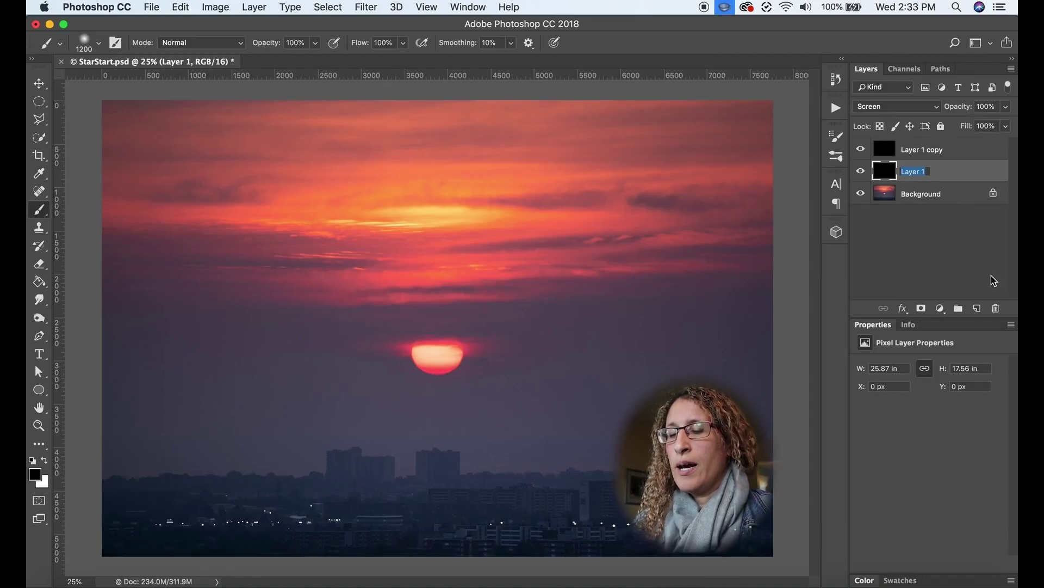
{"action": "type", "text": "STa"}
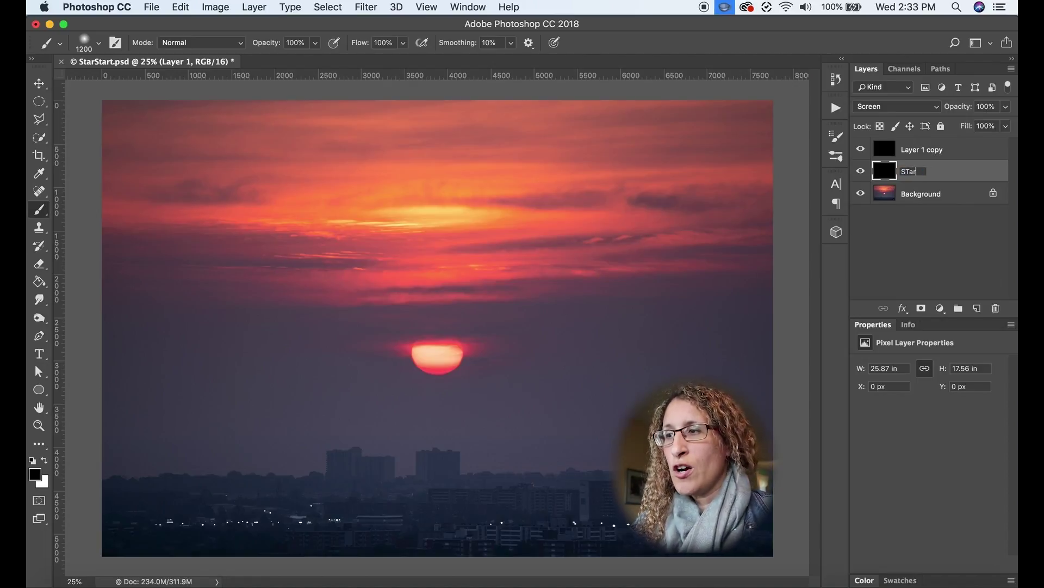
{"action": "type", "text": "r"}
{"action": "key", "text": "BackSpace"}
{"action": "key", "text": "BackSpace"}
{"action": "key", "text": "BackSpace"}
{"action": "type", "text": "tar 45 d"}
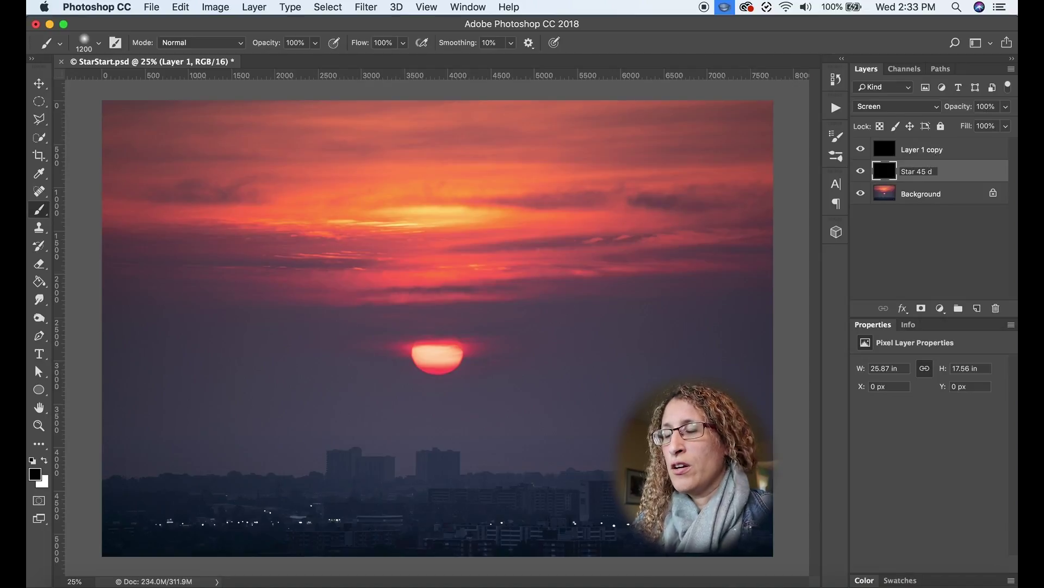
{"action": "type", "text": "egrees"}
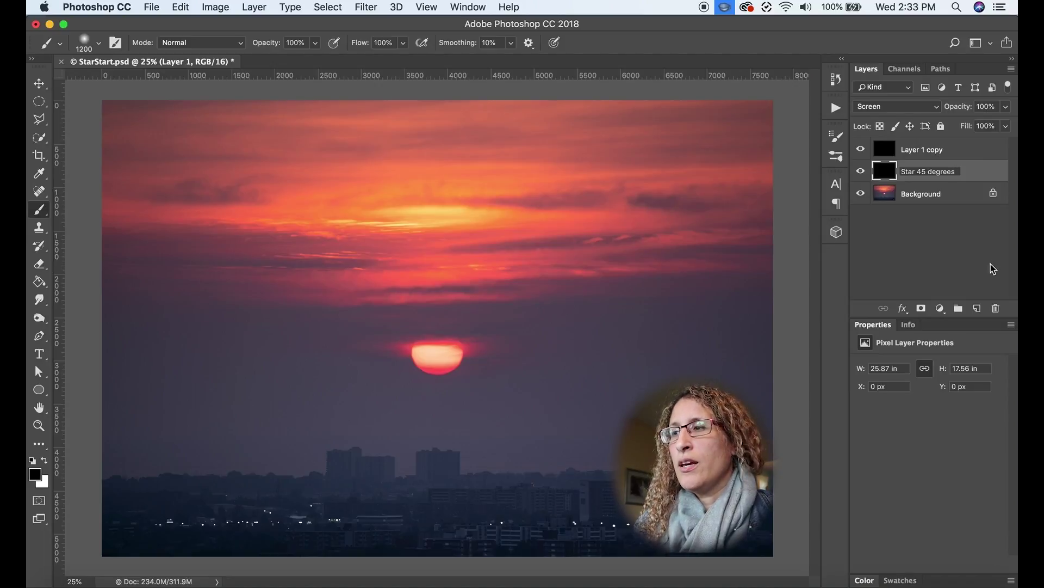
{"action": "left_click", "coordinate": [915, 154]}
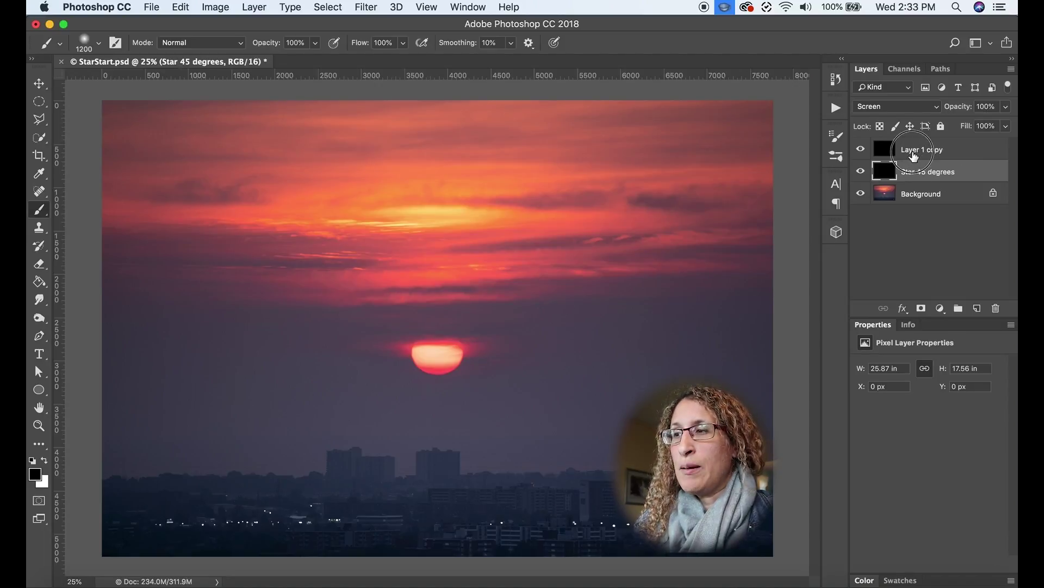
Step: Rename the copy 'Star -45 degrees', then select the Star 45 degrees layer
{"action": "double_click", "coordinate": [914, 155]}
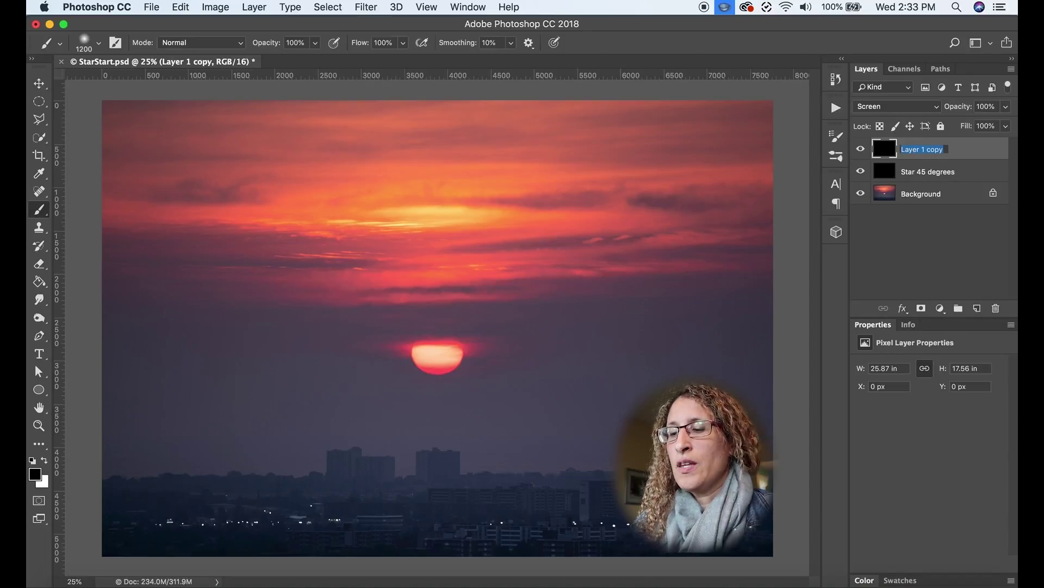
{"action": "type", "text": "Star"}
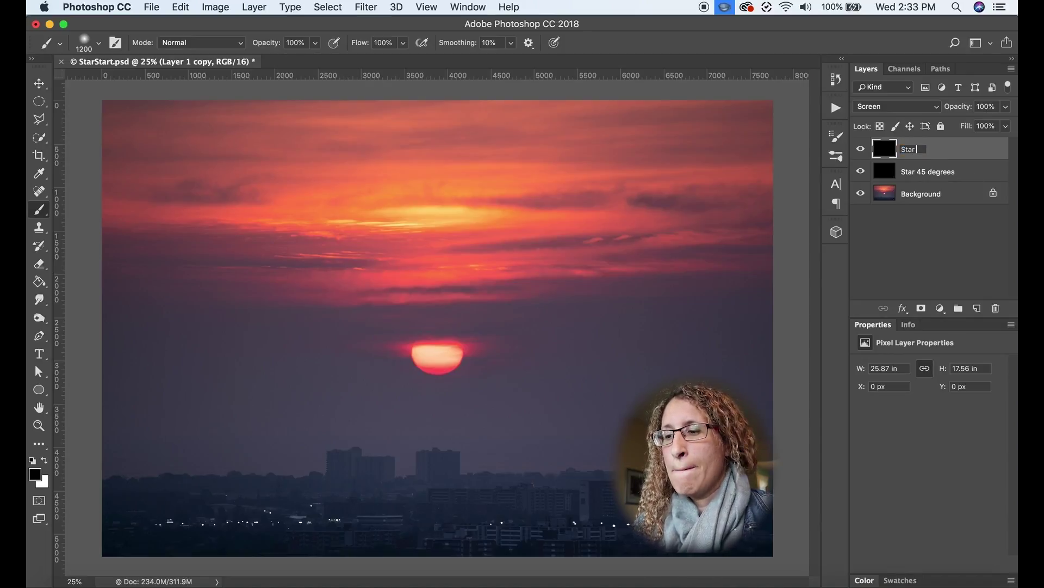
{"action": "type", "text": " -45"}
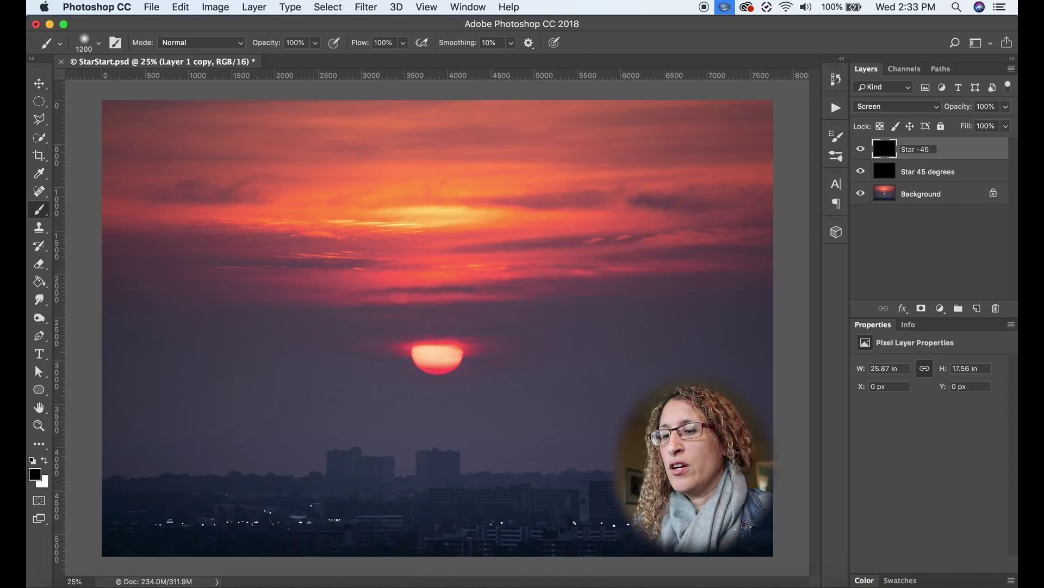
{"action": "type", "text": " degrees"}
{"action": "key", "text": "Return"}
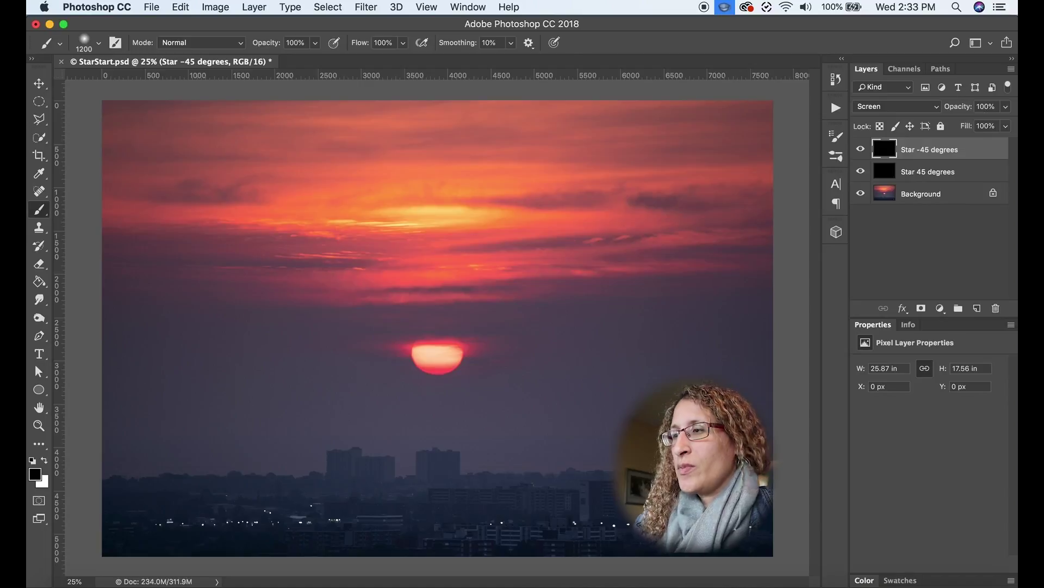
{"action": "left_click", "coordinate": [940, 175]}
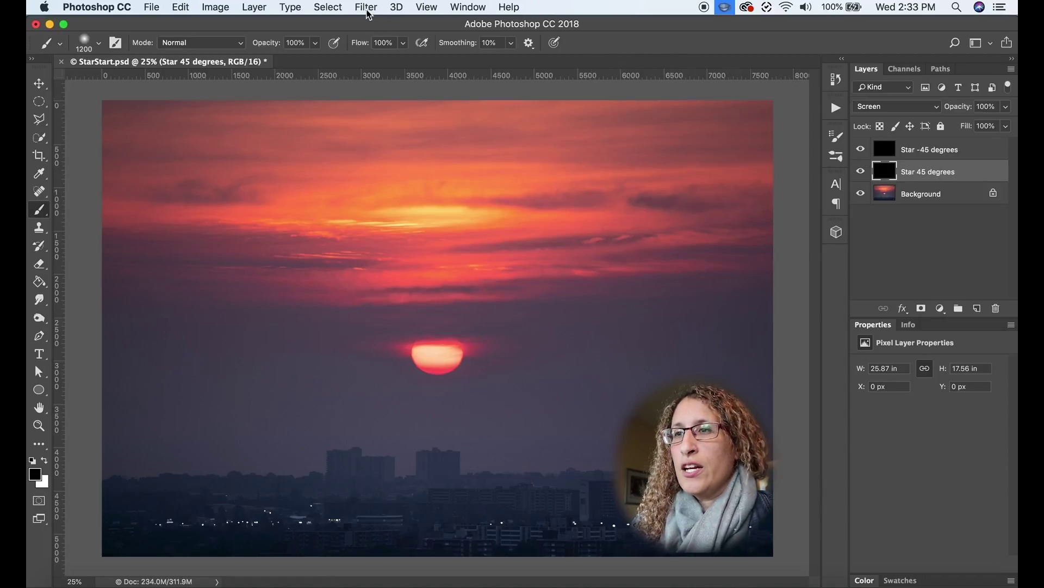
Step: Apply a Motion Blur at 45° angle and 262-pixel distance to Star 45 degrees
{"action": "left_click", "coordinate": [366, 7]}
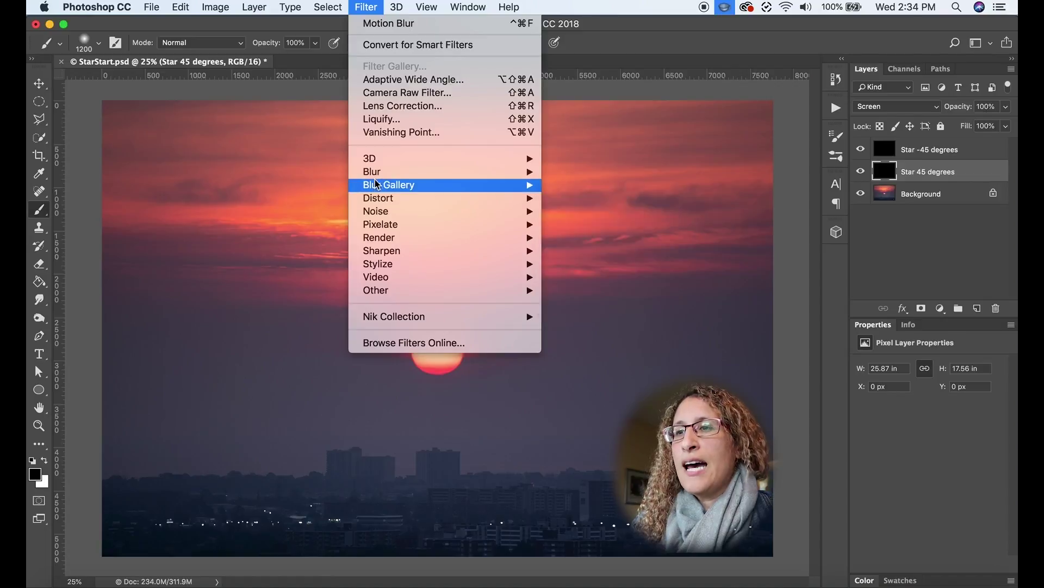
{"action": "mouse_move", "coordinate": [380, 174]}
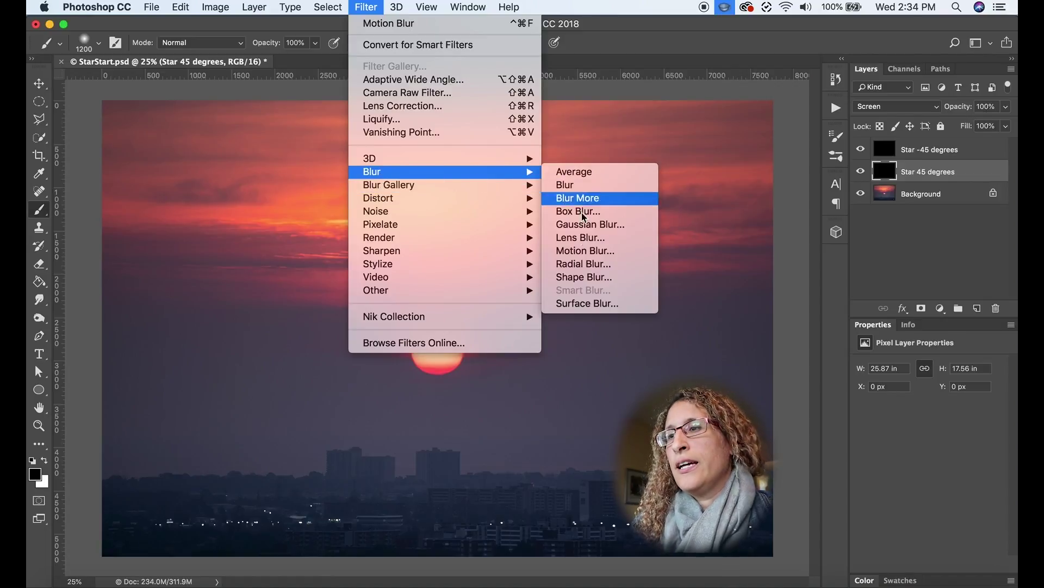
{"action": "left_click", "coordinate": [579, 252]}
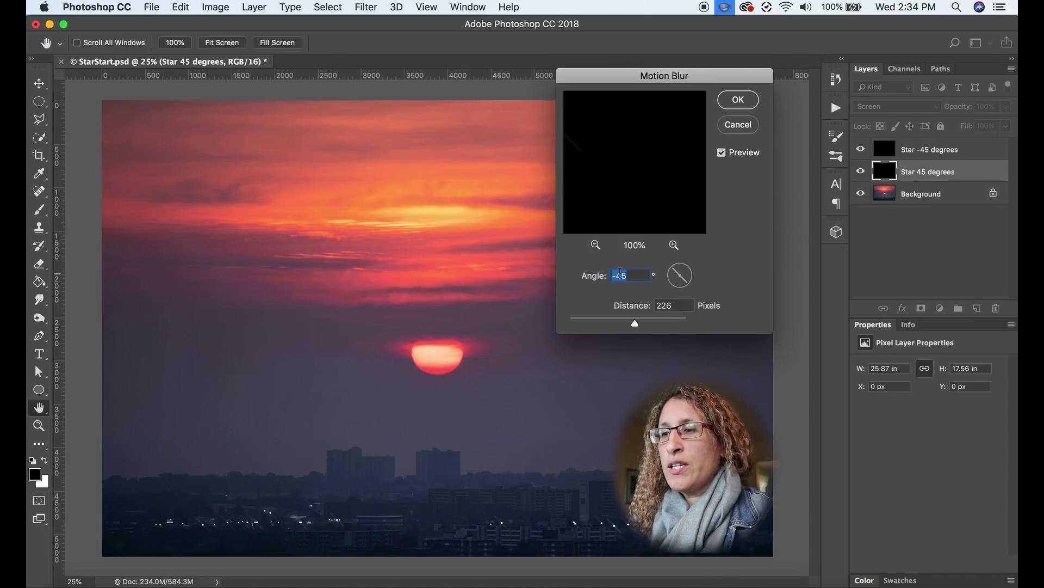
{"action": "type", "text": "45"}
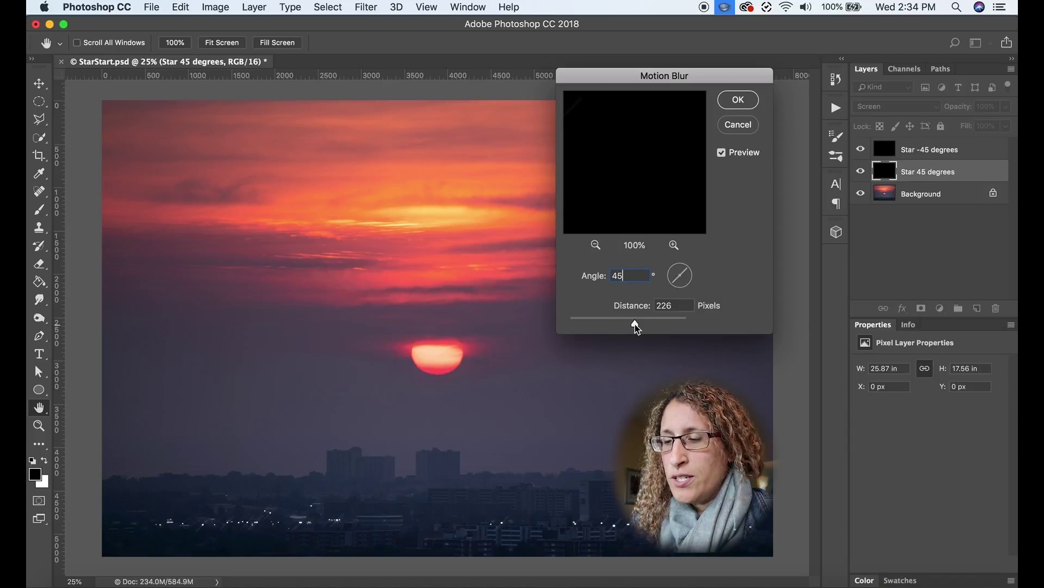
{"action": "mouse_move", "coordinate": [646, 323]}
{"action": "left_mouse_down"}
{"action": "mouse_move", "coordinate": [619, 325]}
{"action": "mouse_move", "coordinate": [662, 325]}
{"action": "mouse_move", "coordinate": [644, 326]}
{"action": "left_mouse_up"}
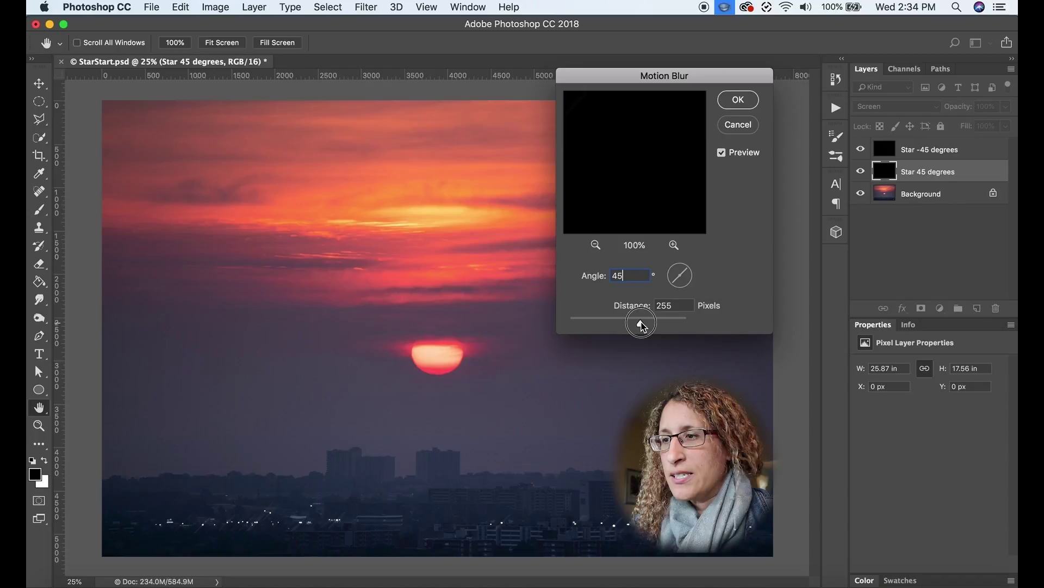
{"action": "left_click_drag", "start_coordinate": [644, 325], "coordinate": [643, 322]}
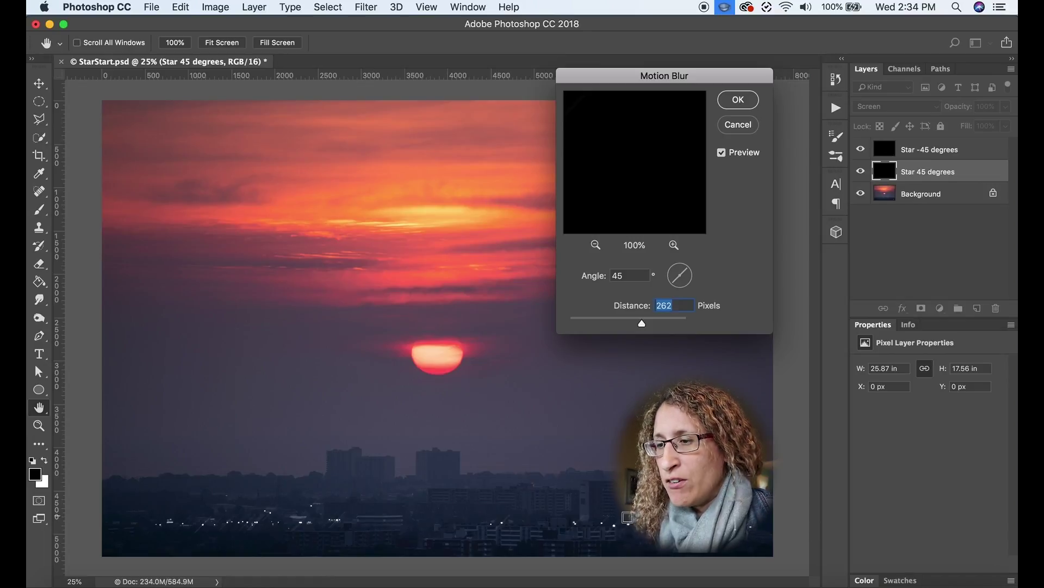
{"action": "left_click", "coordinate": [738, 101]}
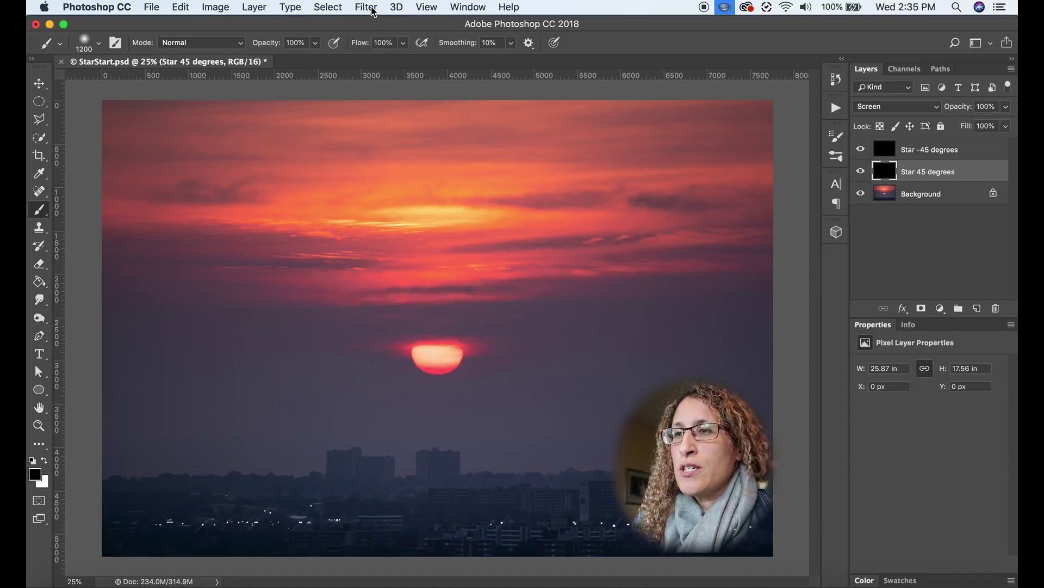
Step: Reapply the last Motion Blur several more times to strengthen the 45° streaks
{"action": "left_click", "coordinate": [373, 10]}
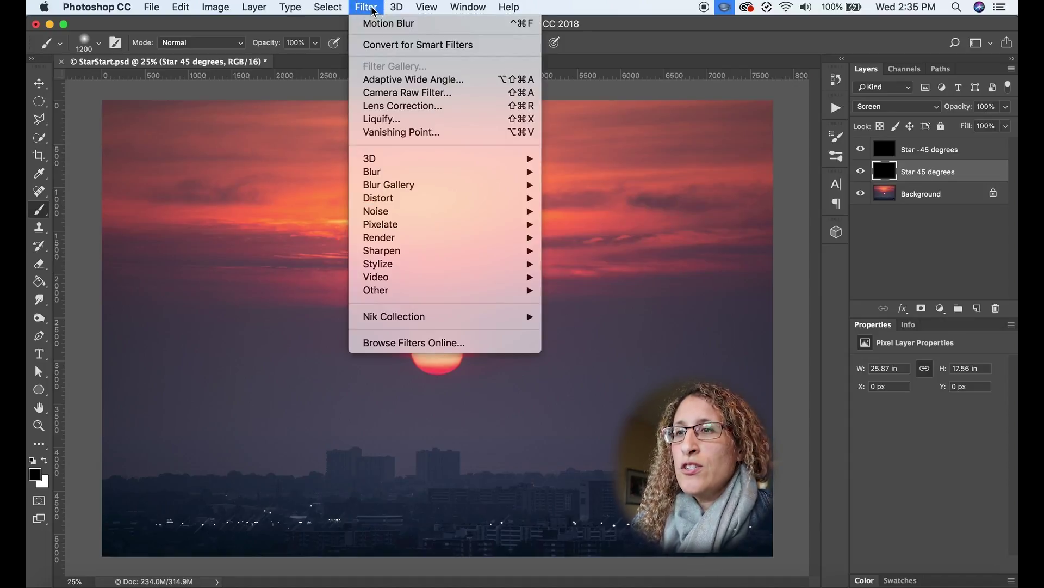
{"action": "left_click", "coordinate": [394, 24]}
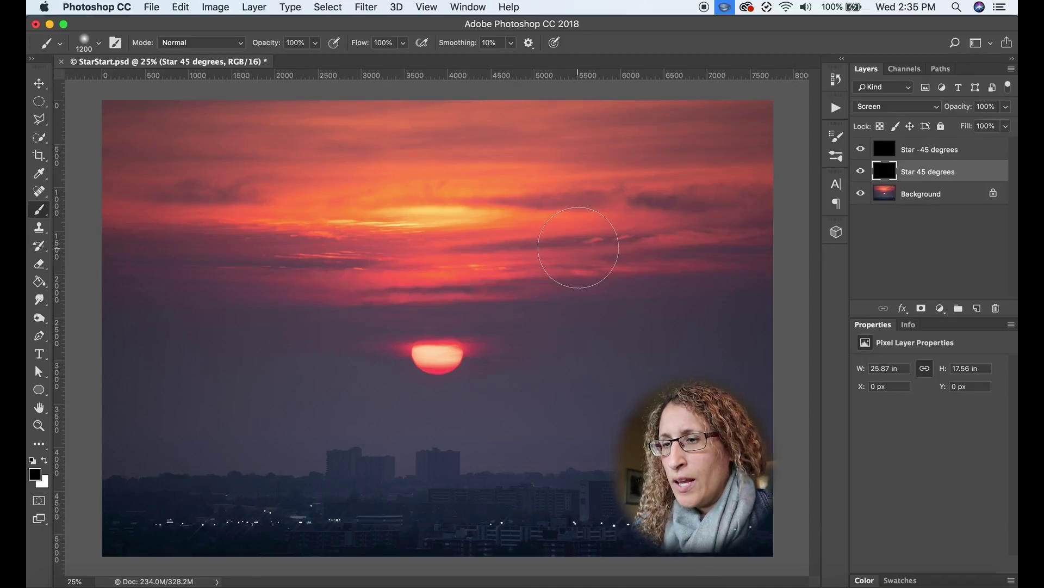
{"action": "left_click", "coordinate": [366, 7]}
{"action": "left_click", "coordinate": [402, 21]}
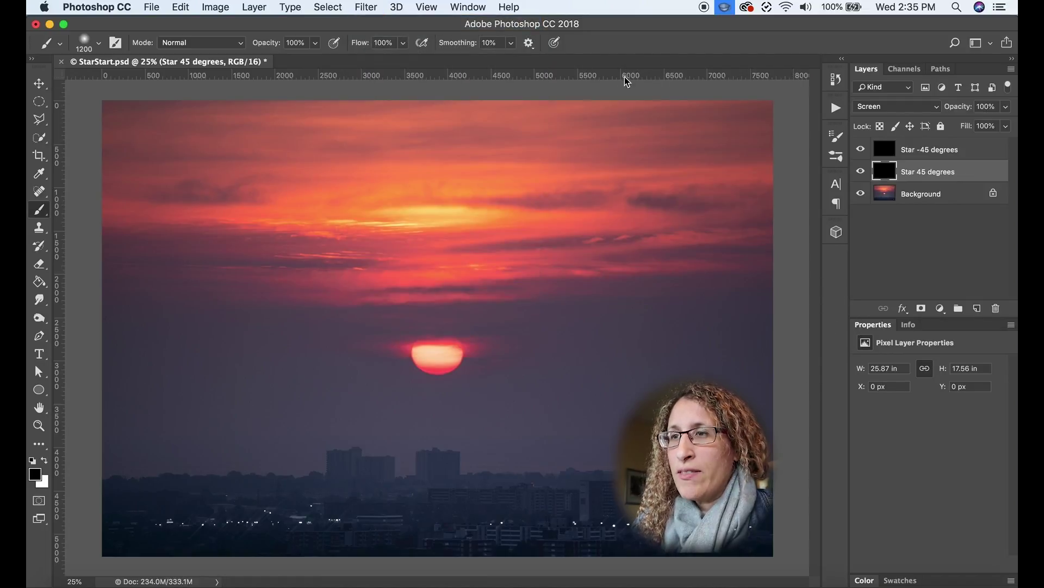
{"action": "left_click", "coordinate": [376, 8]}
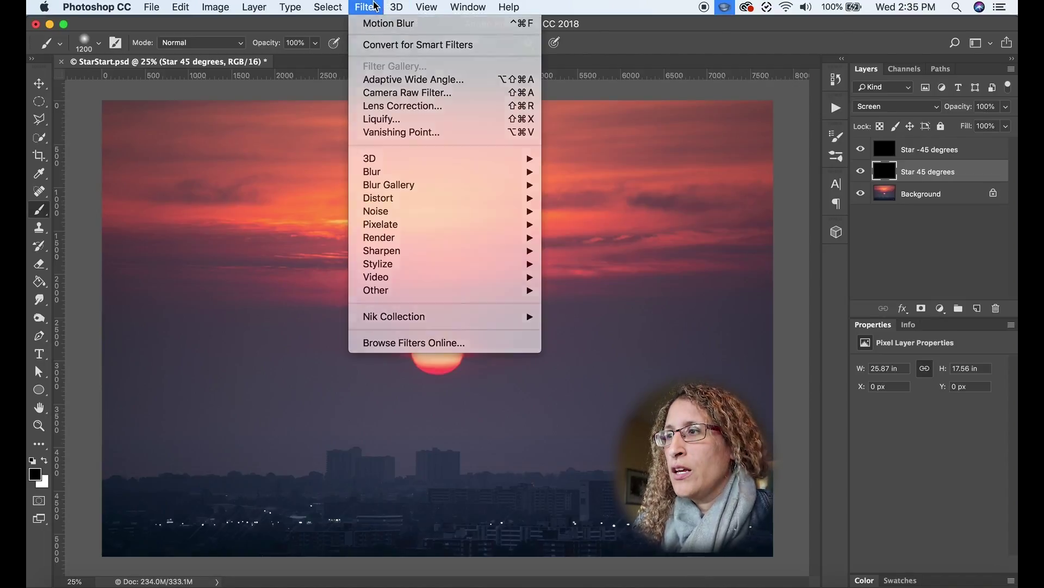
{"action": "key", "text": "Escape"}
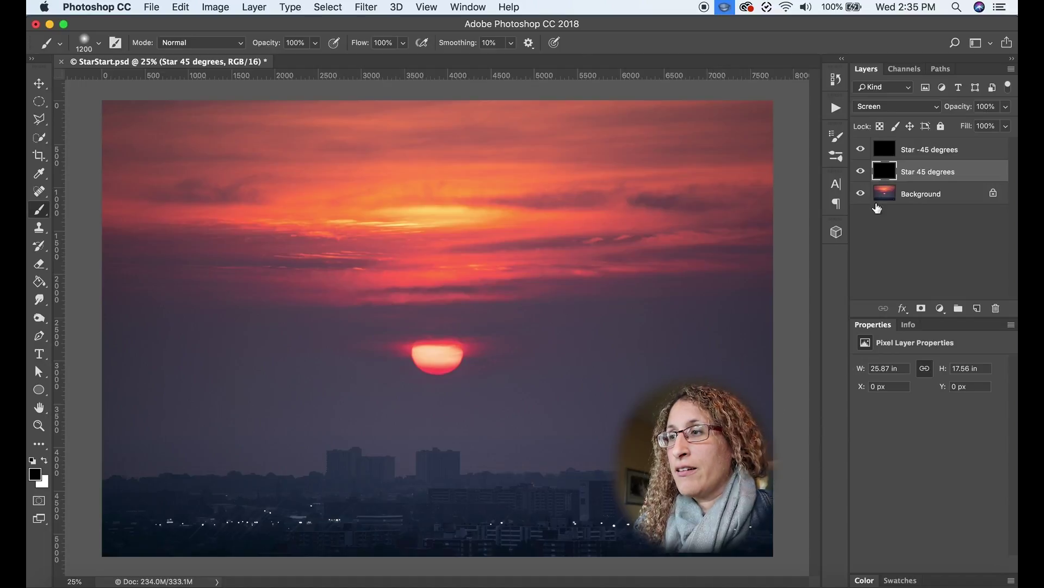
Step: Apply a -45°, 262-pixel Motion Blur to the Star -45 degrees layer
{"action": "left_click", "coordinate": [930, 158]}
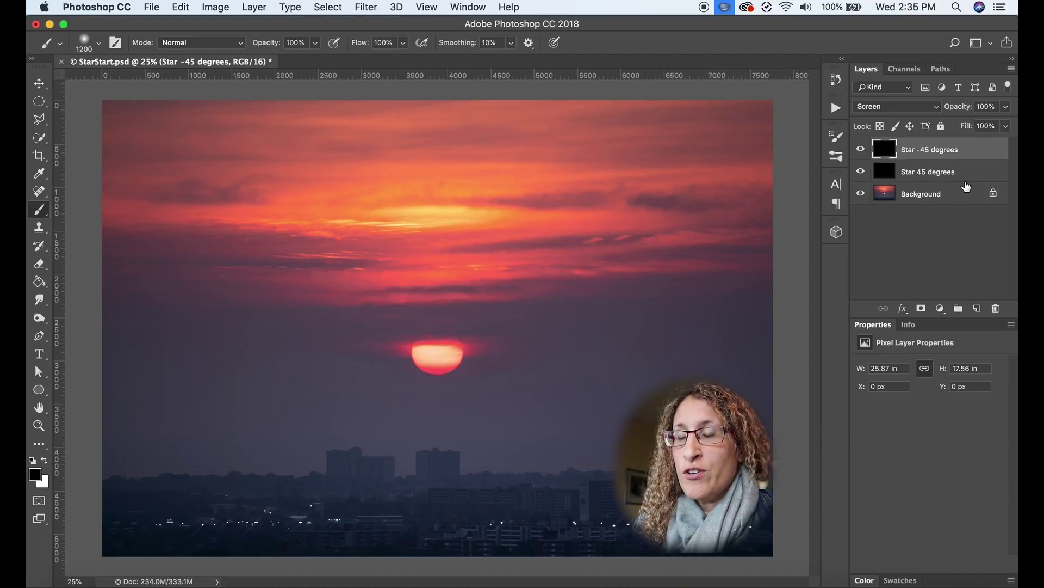
{"action": "left_click", "coordinate": [360, 8]}
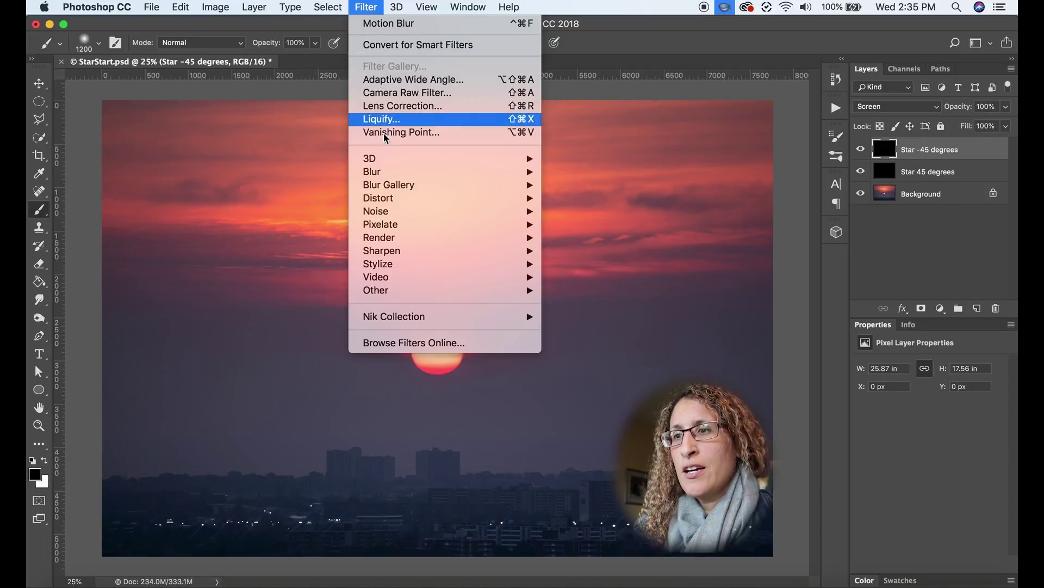
{"action": "mouse_move", "coordinate": [379, 174]}
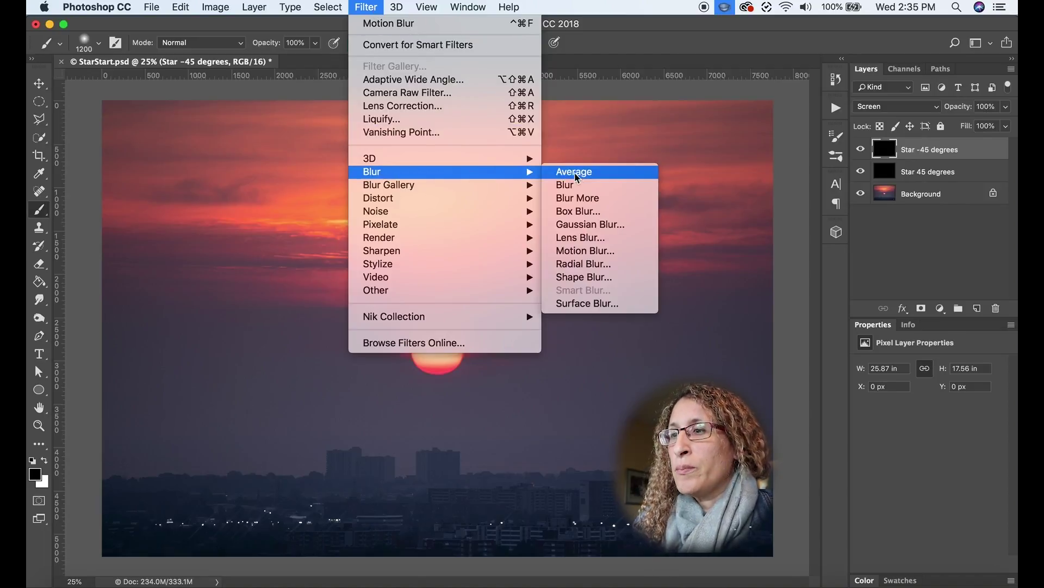
{"action": "left_click", "coordinate": [585, 250]}
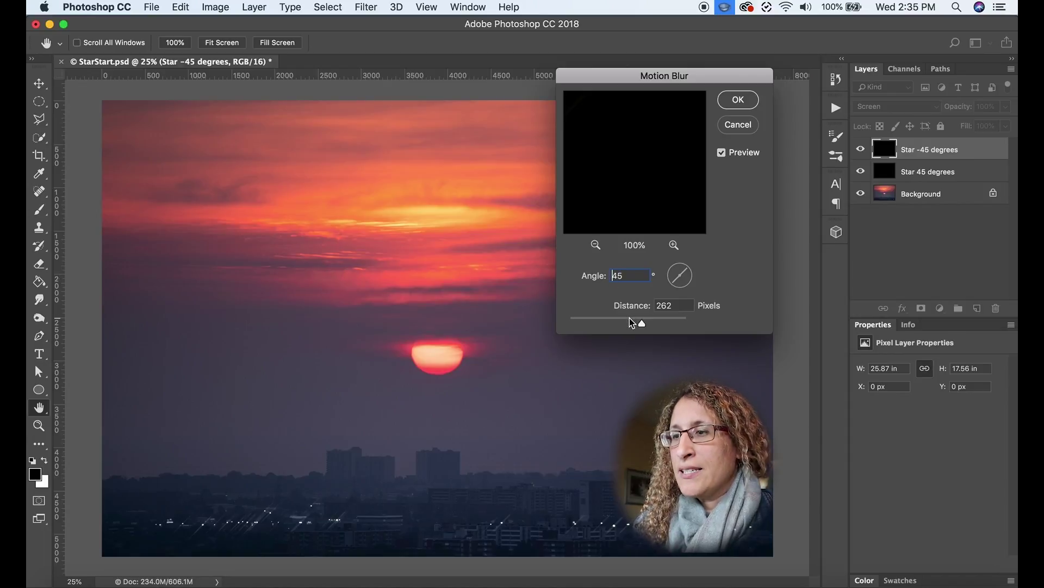
{"action": "type", "text": "-"}
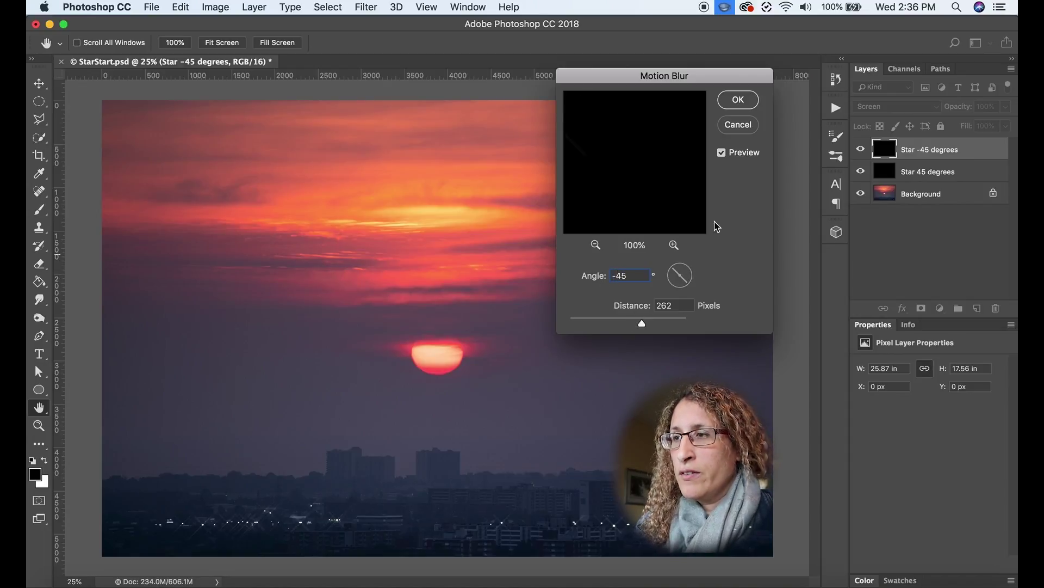
{"action": "left_click", "coordinate": [739, 100]}
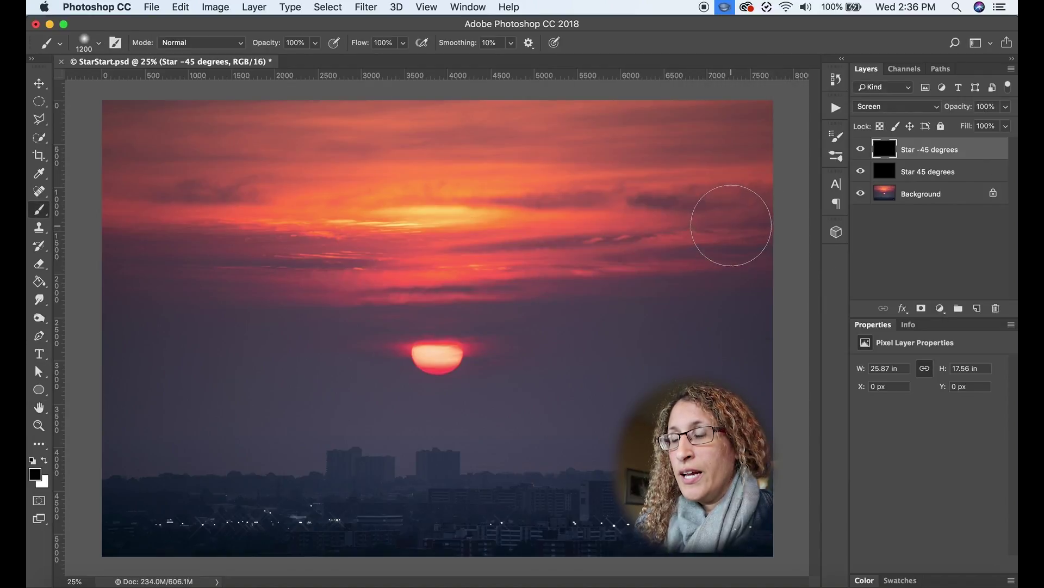
Step: Reapply the -45° Motion Blur twice more on the Star -45 degrees layer
{"action": "left_click", "coordinate": [377, 6]}
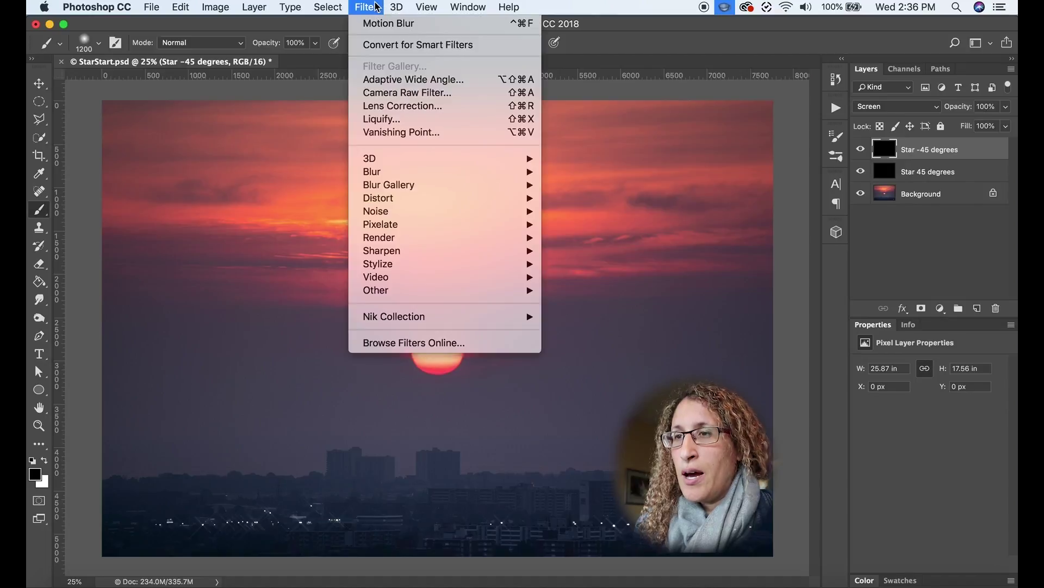
{"action": "left_click", "coordinate": [383, 24]}
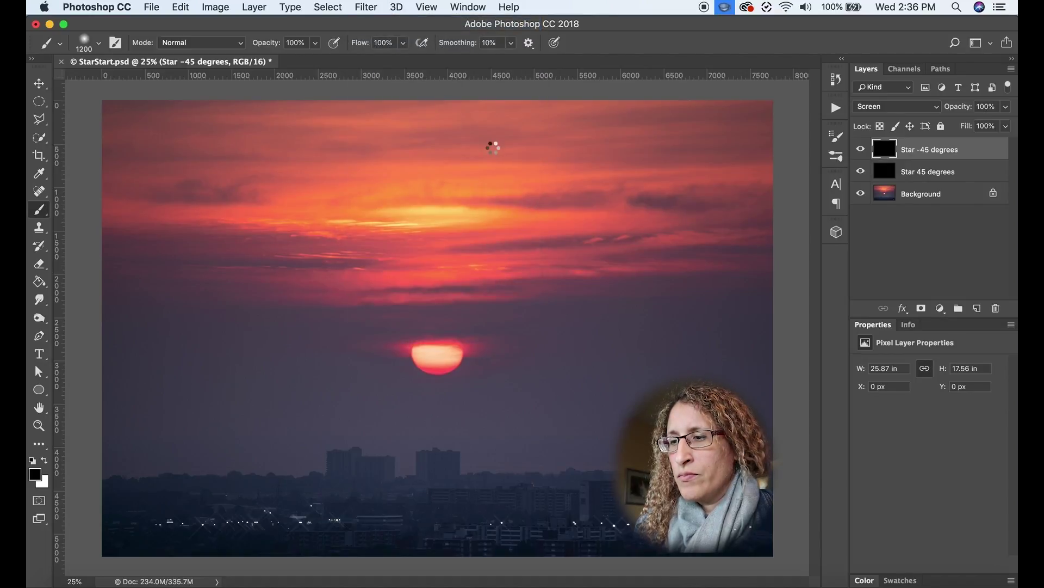
{"action": "left_click", "coordinate": [375, 8]}
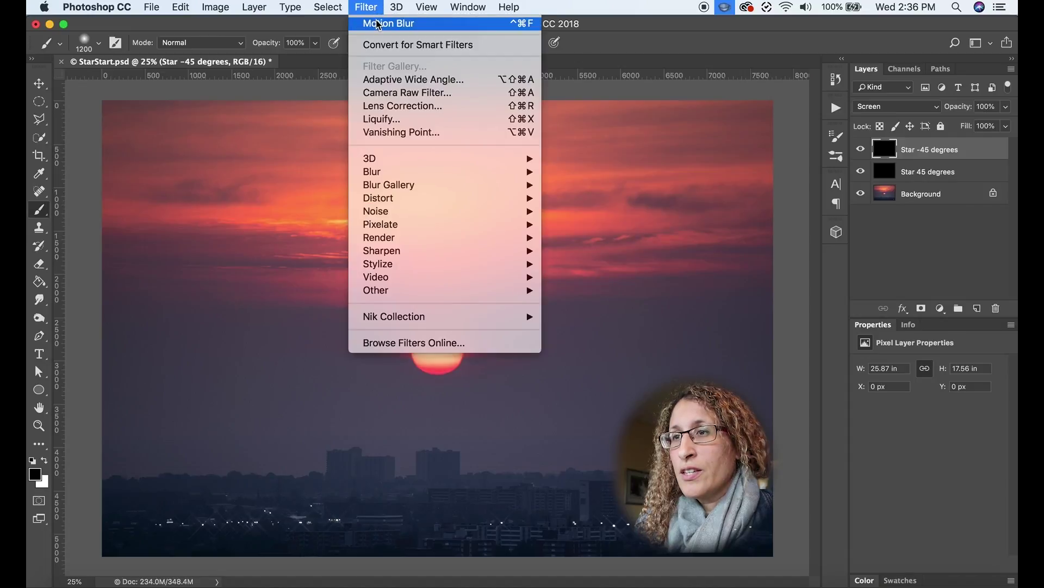
{"action": "left_click", "coordinate": [384, 24]}
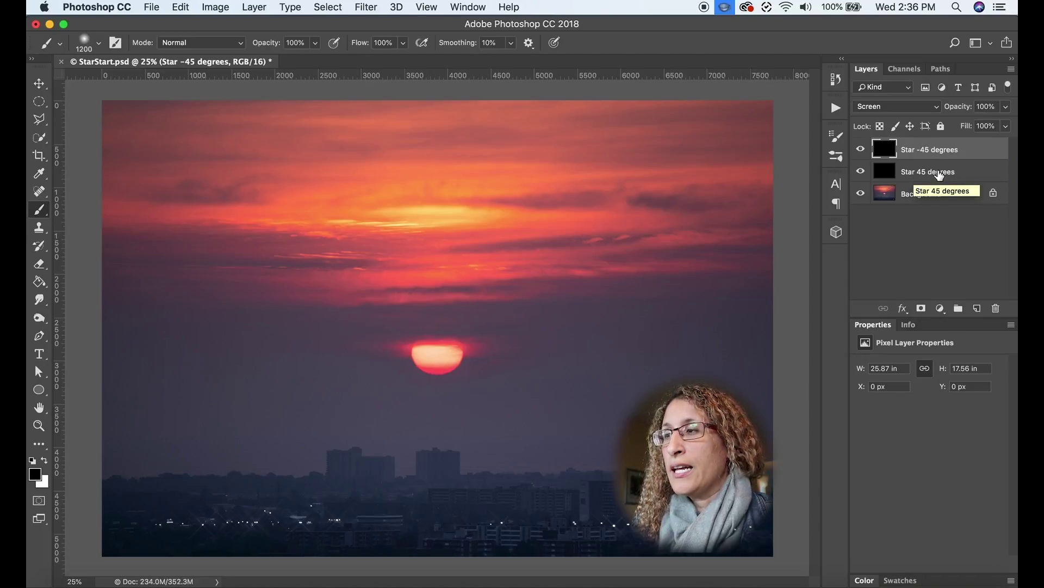
{"action": "left_click", "coordinate": [937, 174], "text": "shift"}
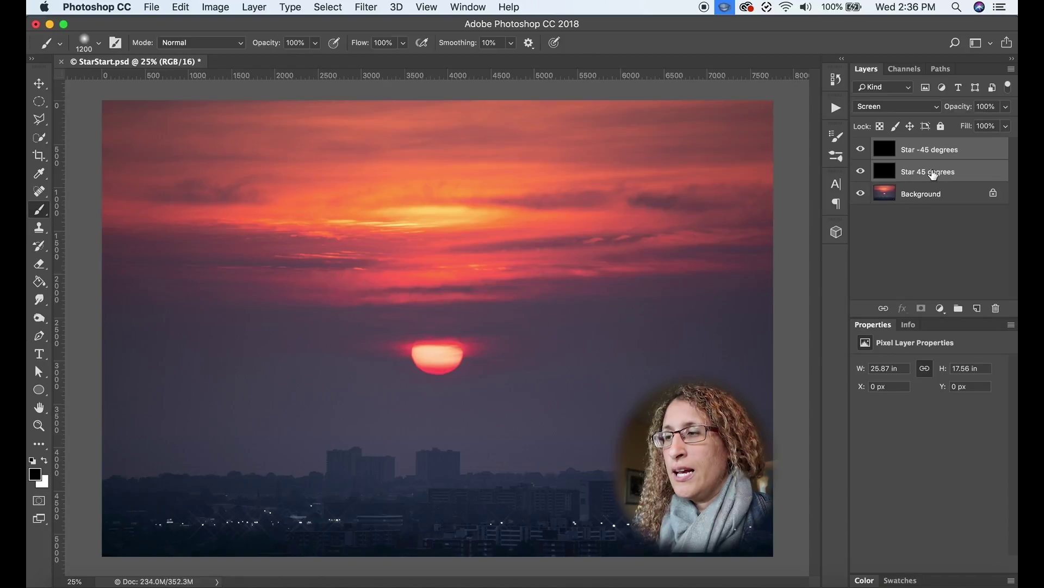
Step: Group the Star 45 degrees and Star -45 degrees layers into a group named 'Star'
{"action": "right_click", "coordinate": [933, 174]}
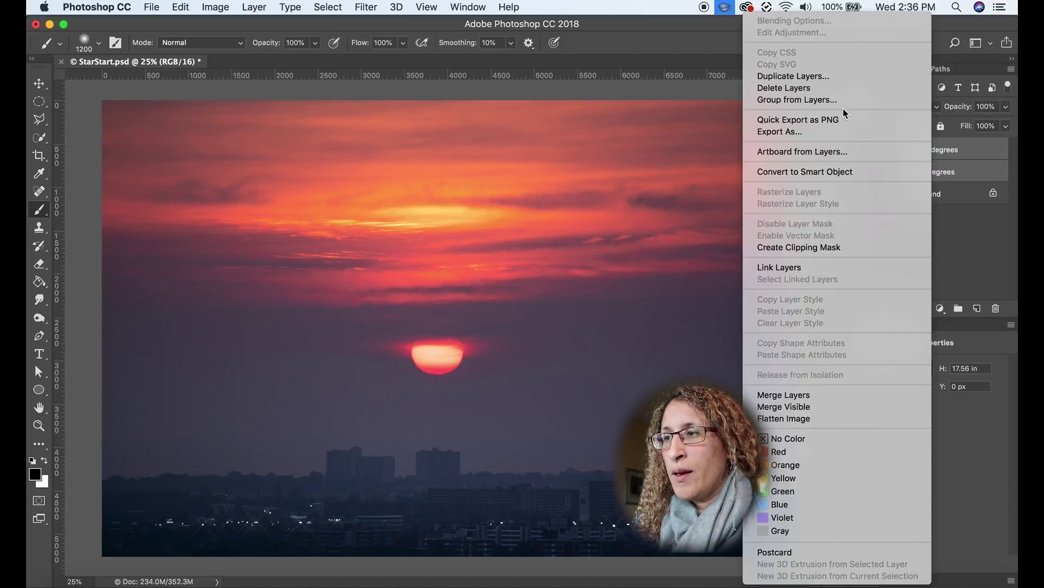
{"action": "left_click", "coordinate": [797, 100]}
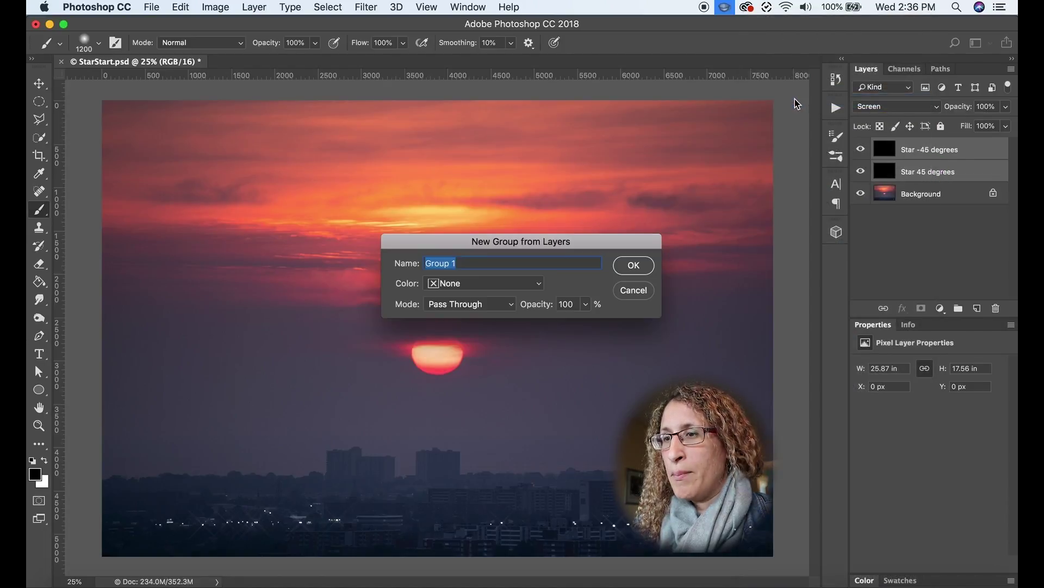
{"action": "type", "text": "Star"}
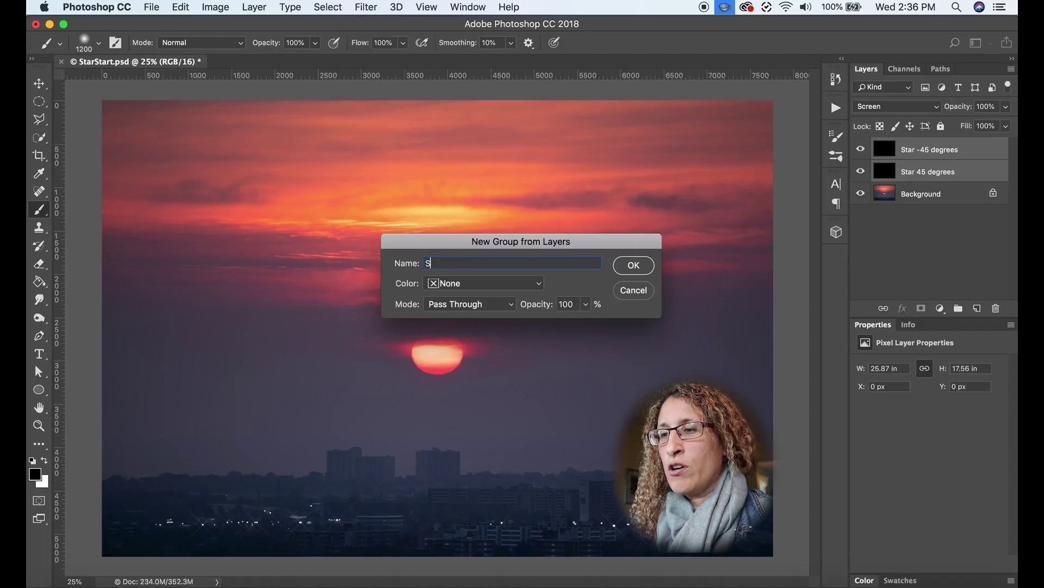
{"action": "left_click", "coordinate": [642, 267]}
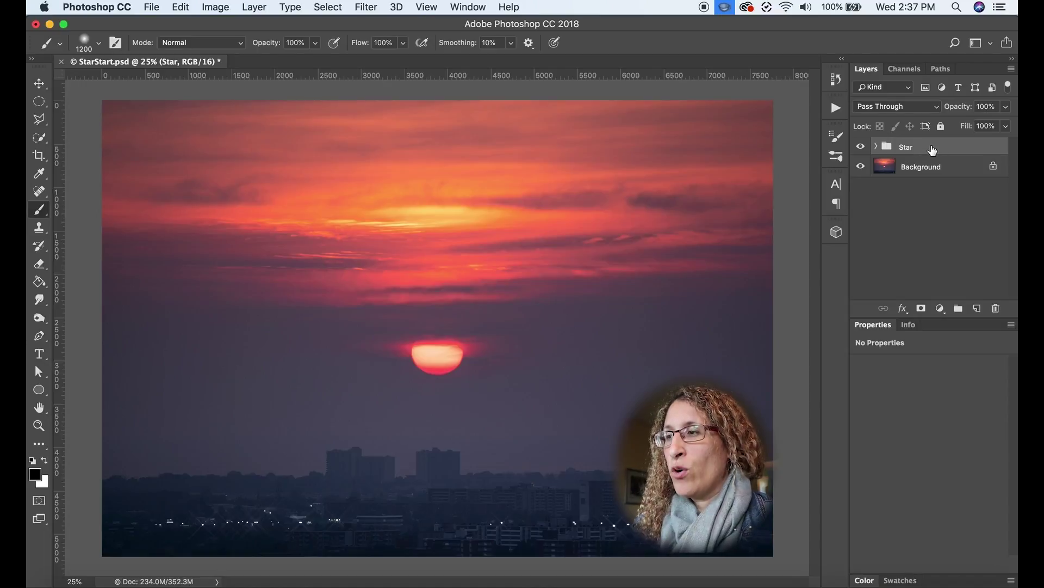
Step: Duplicate the Star group three times, creating Star copy, Star copy 2 and Star copy 3
{"action": "left_click_drag", "start_coordinate": [925, 152], "coordinate": [980, 316]}
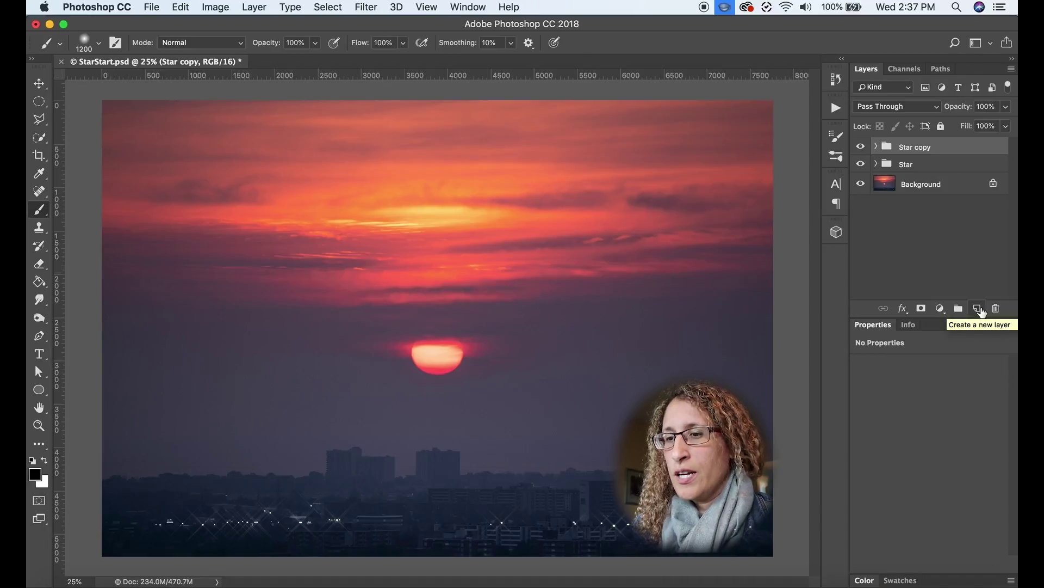
{"action": "key", "text": "super+j"}
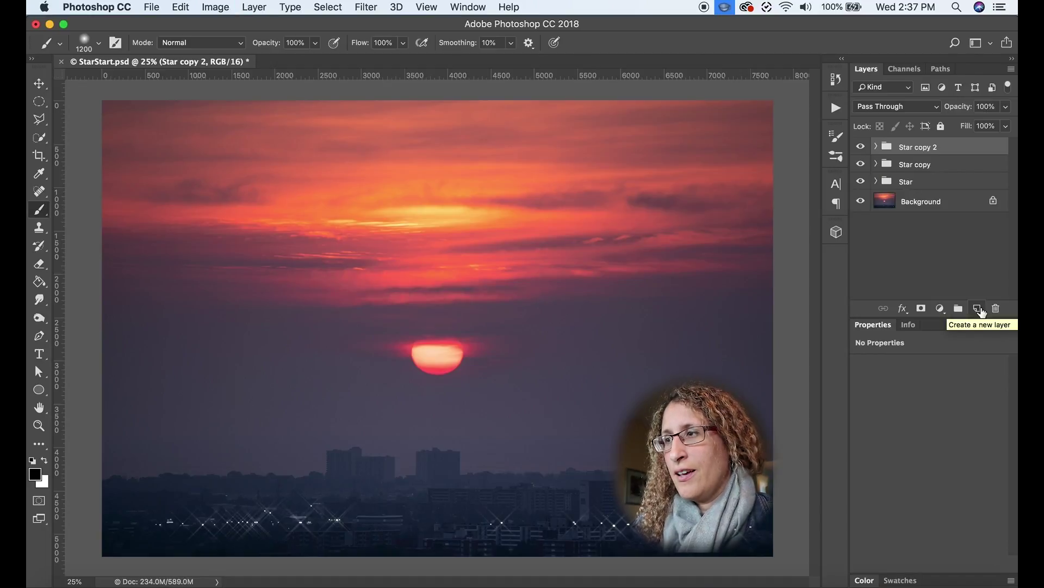
{"action": "key", "text": "super+j"}
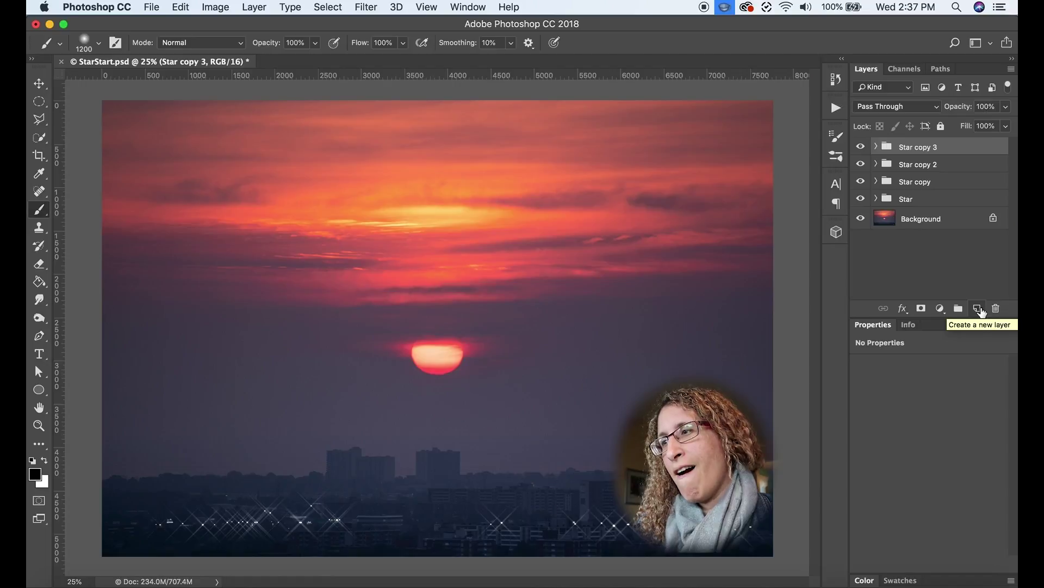